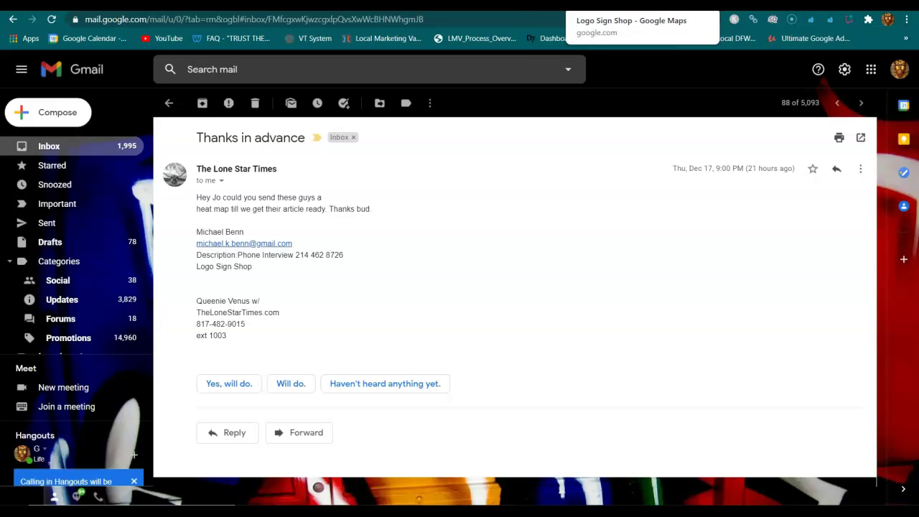
# View the Logo Sign Shop map listing and the Polished Image Auto Spa LLC heat map around Lewisville Lake.
pyautogui.click(575, 5)
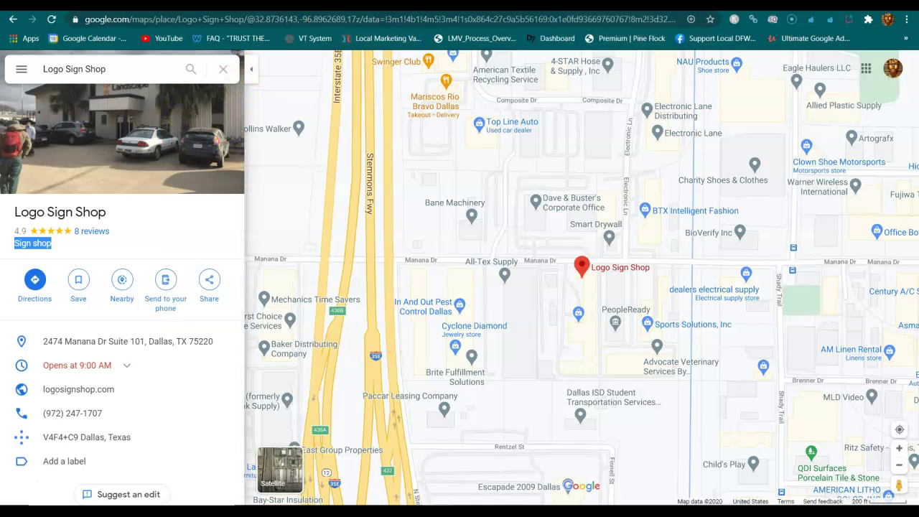
pyautogui.click(503, 6)
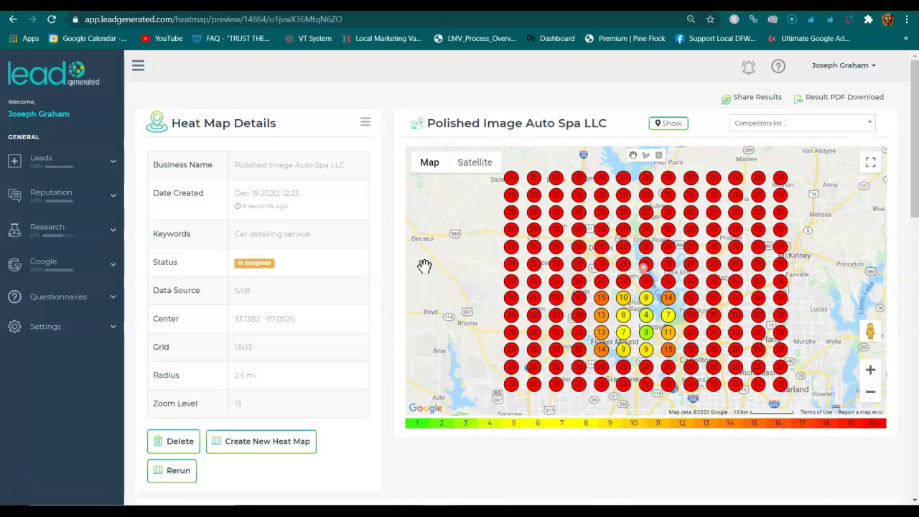
pyautogui.click(870, 370)
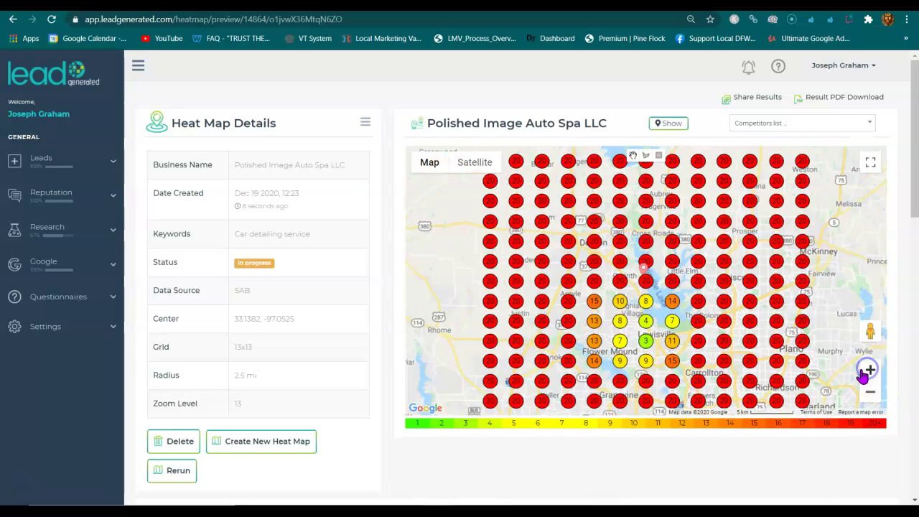
pyautogui.moveTo(800, 375)
pyautogui.mouseDown()
pyautogui.moveTo(774, 266)
pyautogui.moveTo(761, 272)
pyautogui.moveTo(773, 309)
pyautogui.mouseUp()
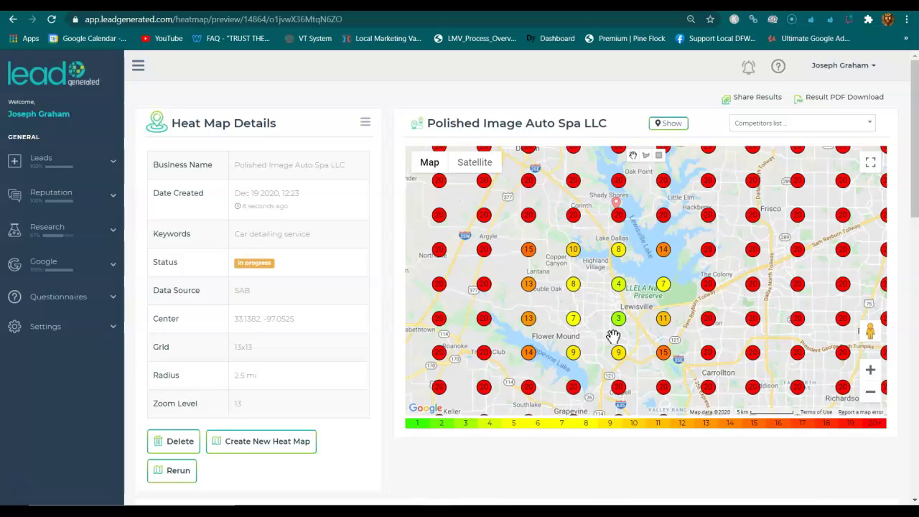
# Review the Google results for "Car detailing service in Denton County, Texas", from the ads and local listings to the organic links.
pyautogui.click(654, 12)
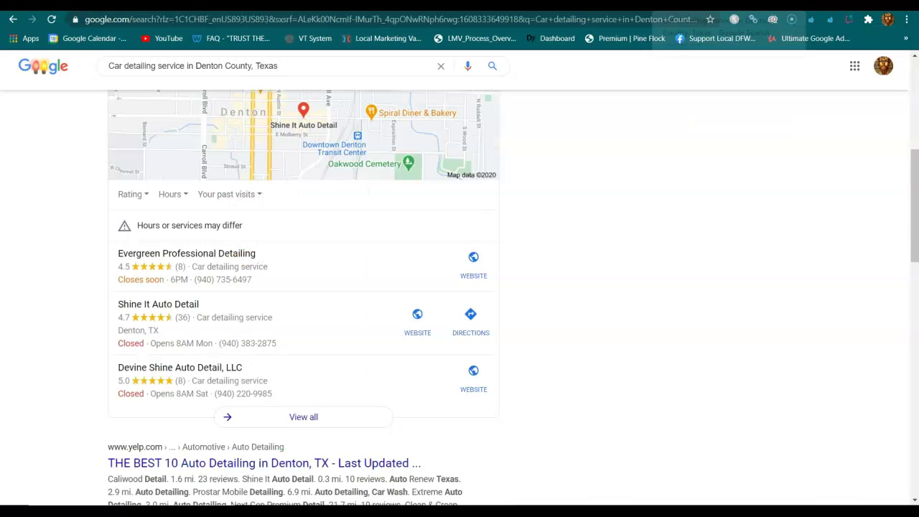
pyautogui.scroll(-1, 661, 232)
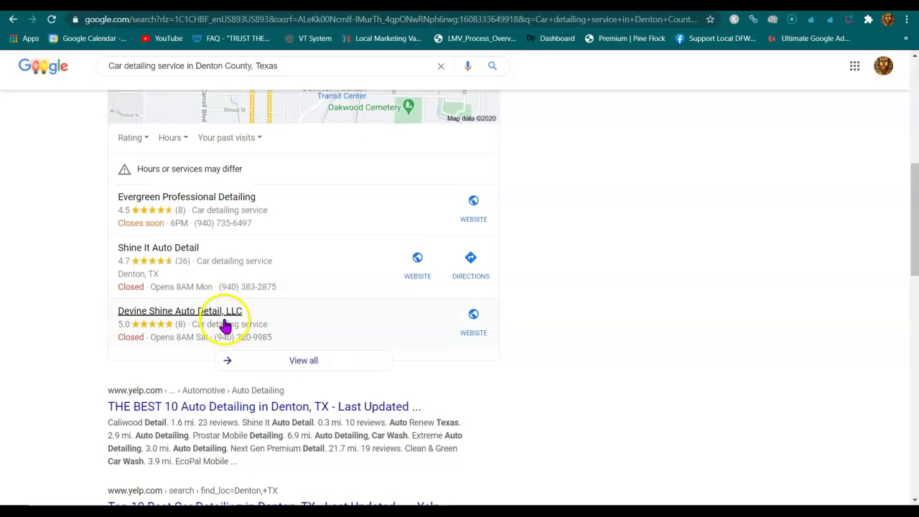
pyautogui.scroll(6, 222, 324)
pyautogui.scroll(-6, 96, 230)
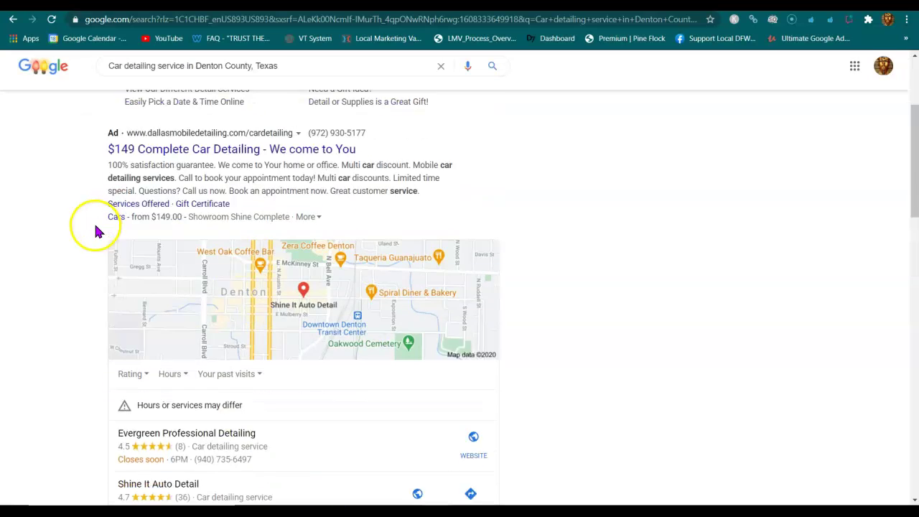
pyautogui.scroll(-5, 98, 230)
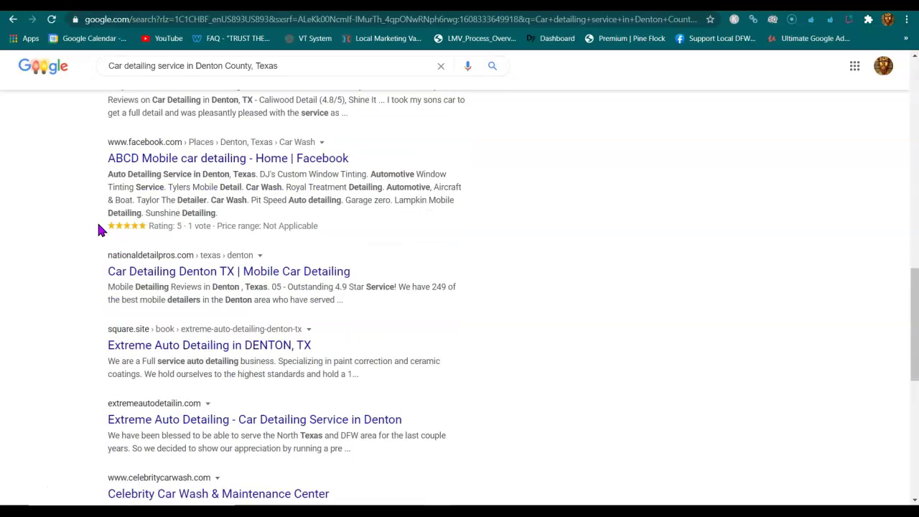
pyautogui.scroll(5, 99, 230)
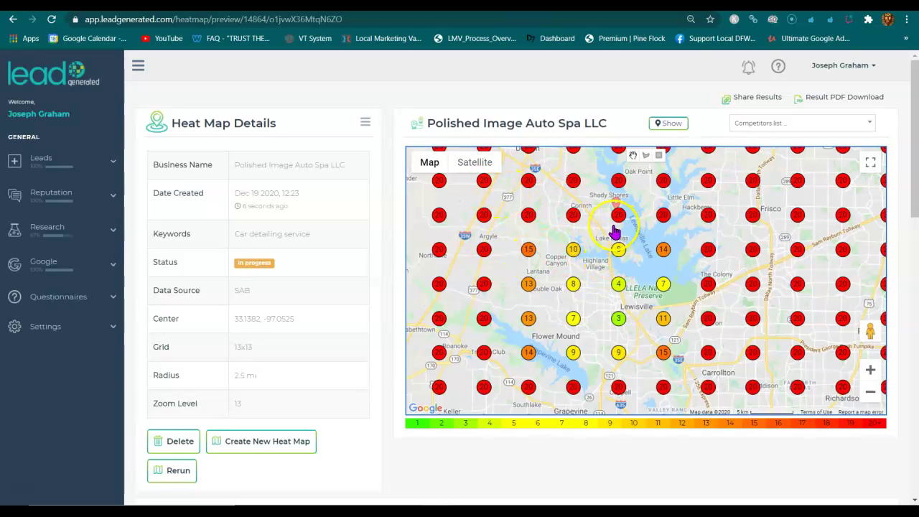
# Examine the heat map's green and yellow ranking points around Lewisville at close range.
pyautogui.moveTo(624, 318); pyautogui.dragTo(625, 285)
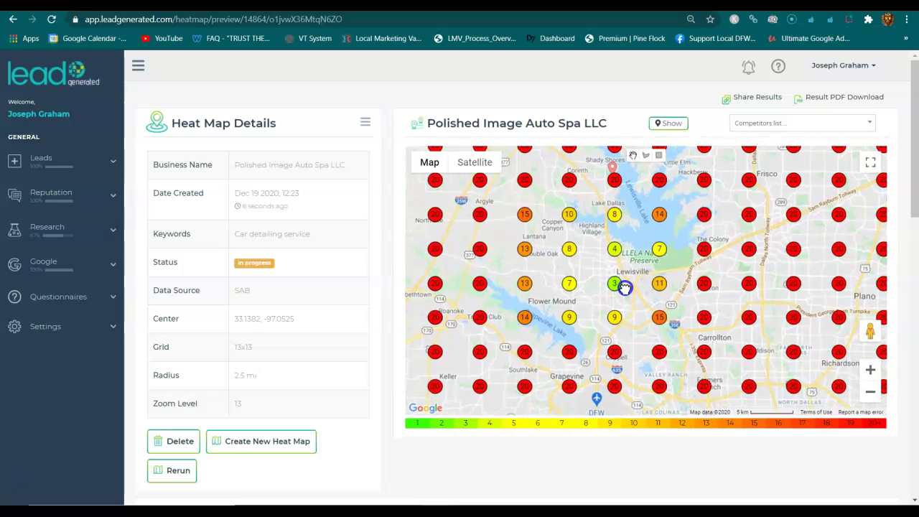
pyautogui.click(865, 371)
pyautogui.click(865, 371)
pyautogui.scroll(1, 677, 334)
pyautogui.moveTo(550, 311); pyautogui.dragTo(663, 335)
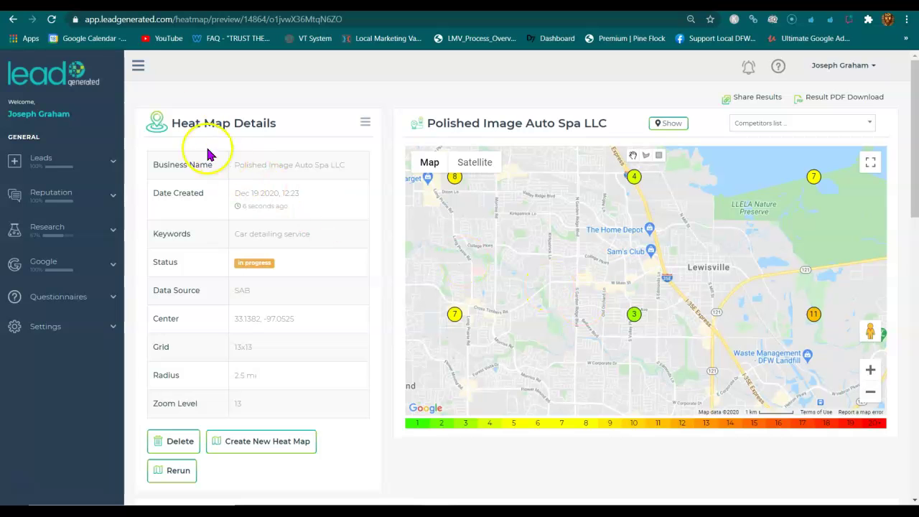
# Reload the heat map and list the top companies for the rank 3 grid point near Lewisville.
pyautogui.click(51, 20)
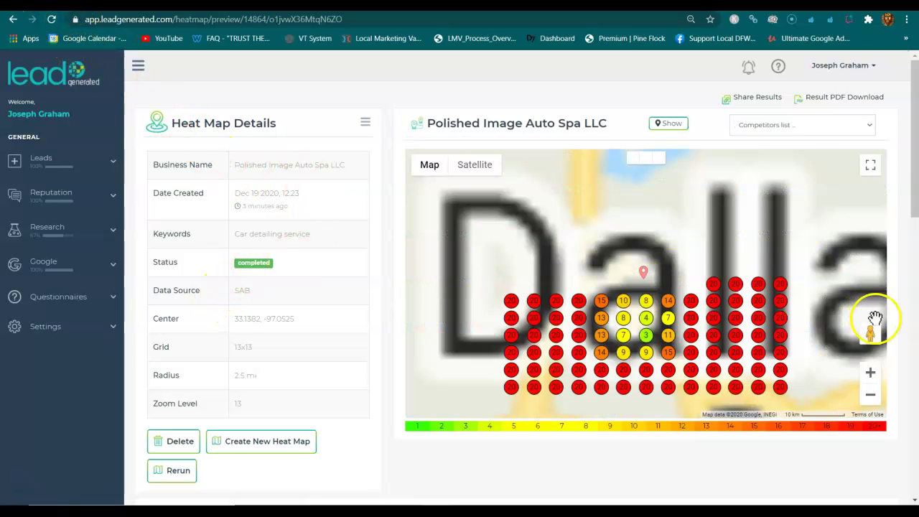
pyautogui.click(873, 371)
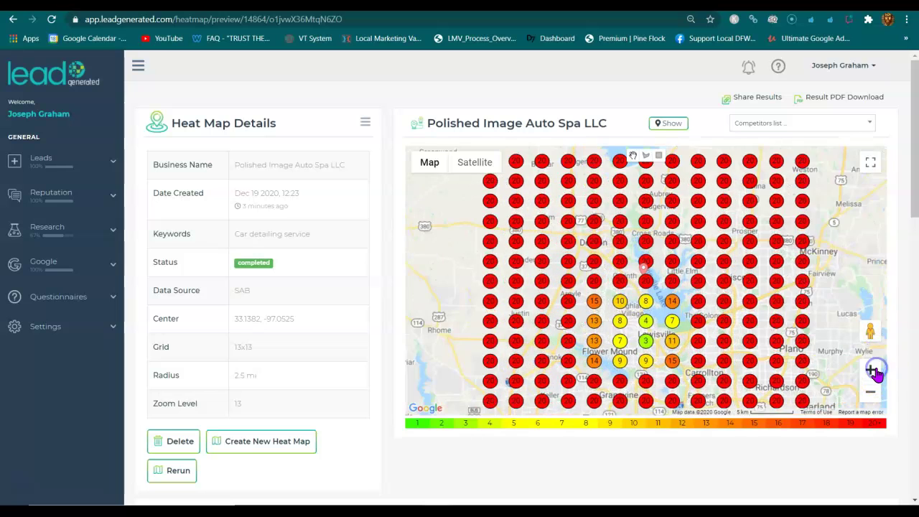
pyautogui.click(872, 371)
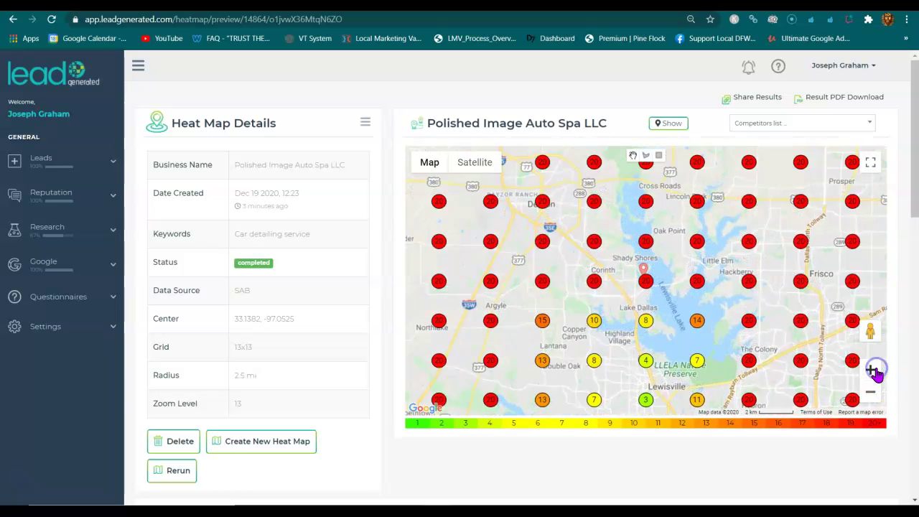
pyautogui.moveTo(661, 402); pyautogui.dragTo(625, 181)
pyautogui.click(871, 370)
pyautogui.moveTo(567, 243); pyautogui.dragTo(606, 299)
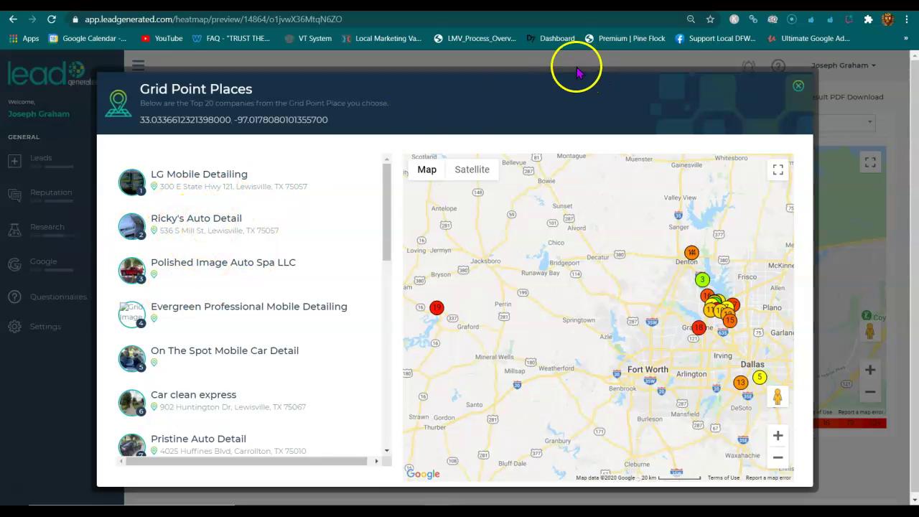
# Check the Google car detailing results, and list the top companies for the rank 7 grid point north of Flower Mound.
pyautogui.hotkey('ctrl', 'Tab')
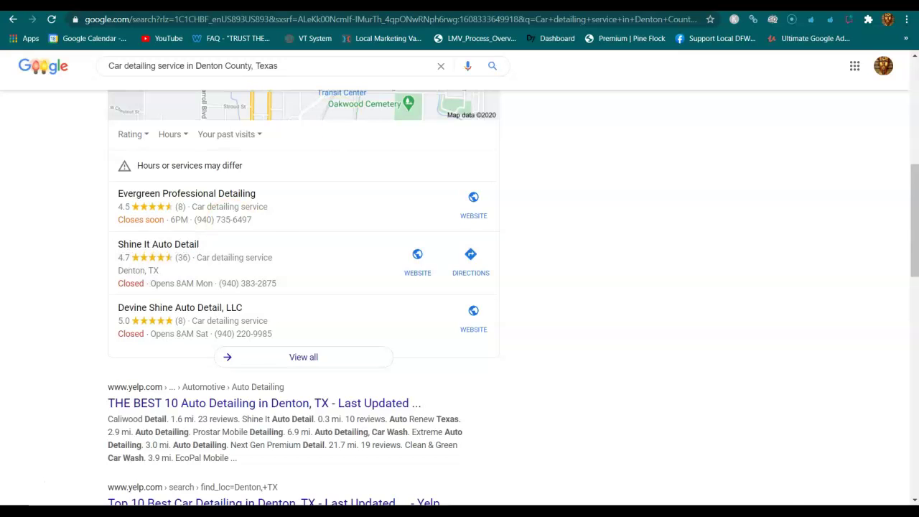
pyautogui.hotkey('ctrl', 'shift', 'Tab')
pyautogui.click(798, 86)
pyautogui.moveTo(562, 356); pyautogui.dragTo(709, 334)
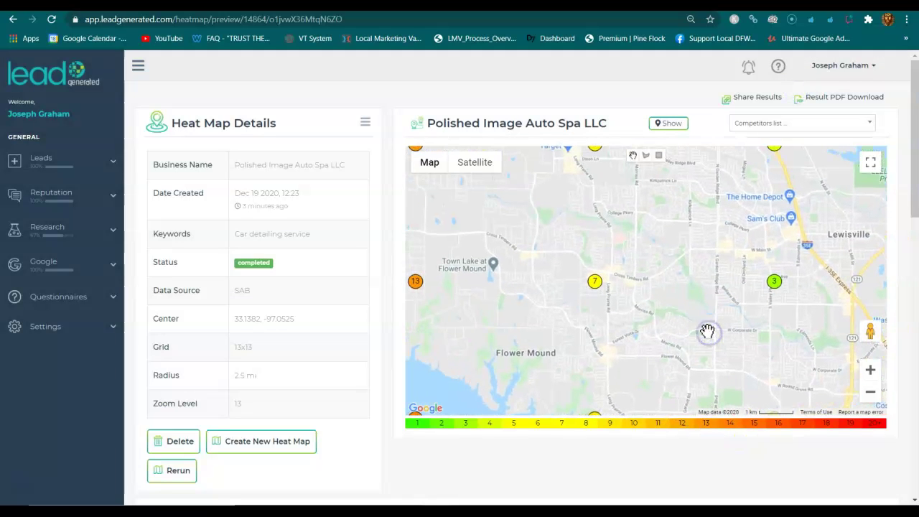
pyautogui.click(596, 286)
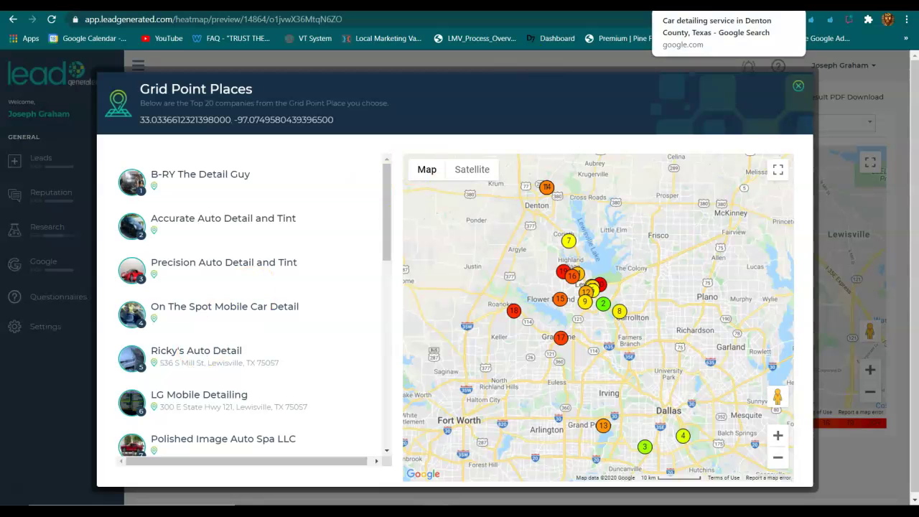
# Compare the grid point's companies with the Google results, close the list and examine the neighbouring ranking points around Lewisville.
pyautogui.click(729, 6)
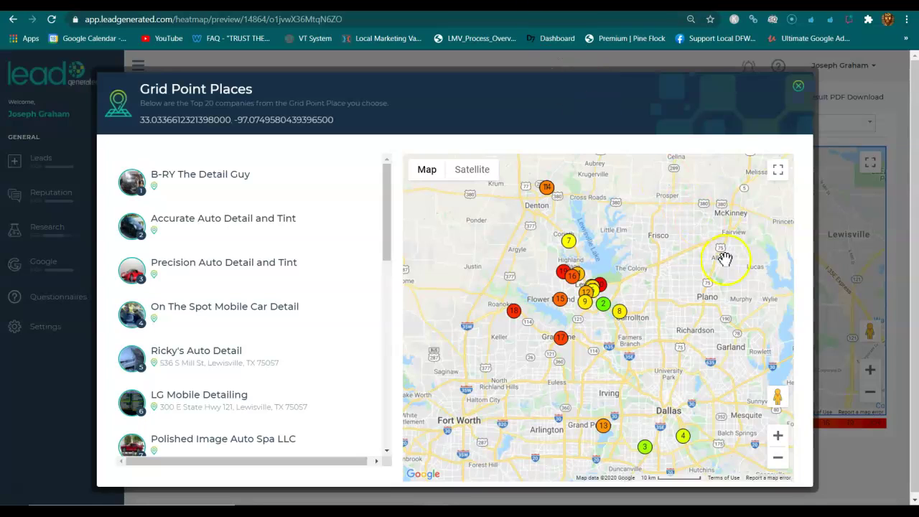
pyautogui.click(798, 92)
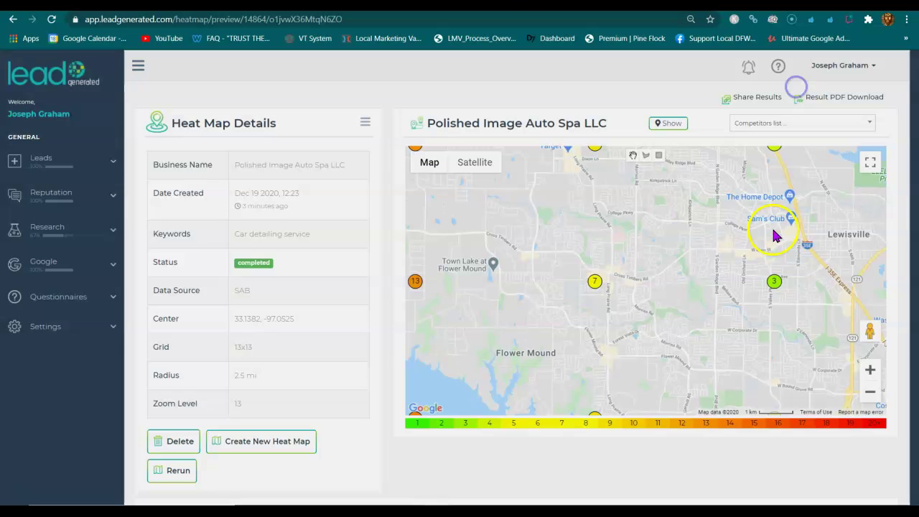
pyautogui.click(870, 391)
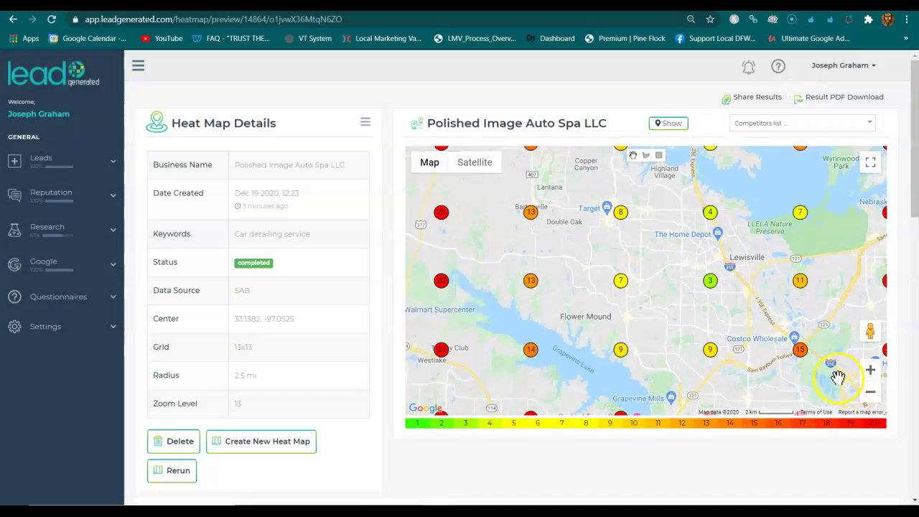
pyautogui.click(708, 214)
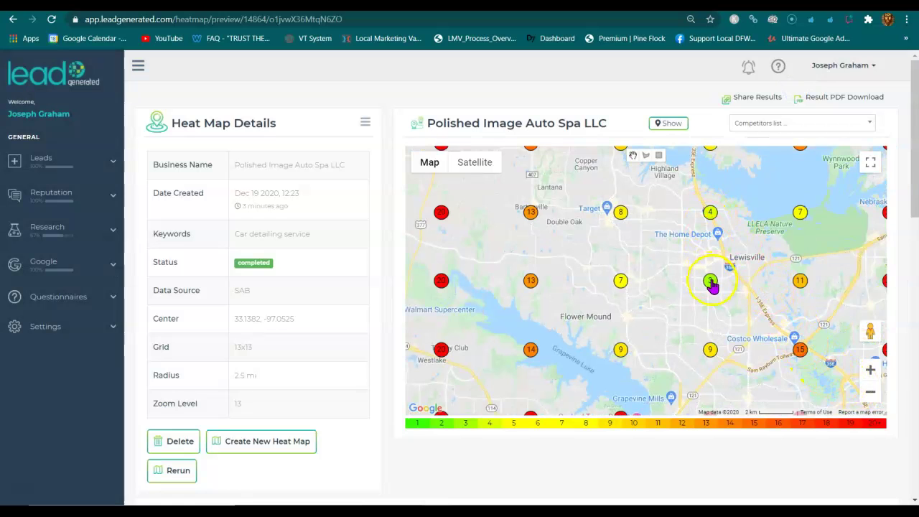
pyautogui.moveTo(708, 286); pyautogui.dragTo(585, 303)
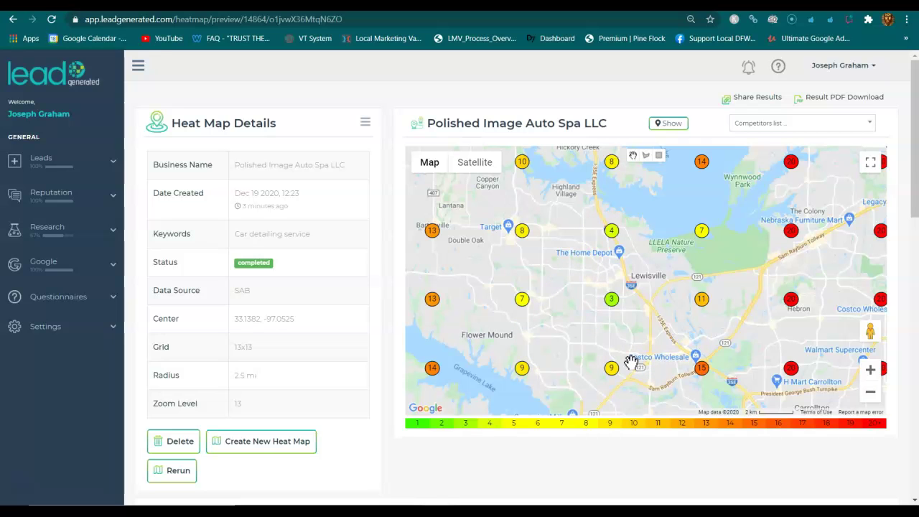
pyautogui.click(608, 238)
pyautogui.click(658, 289)
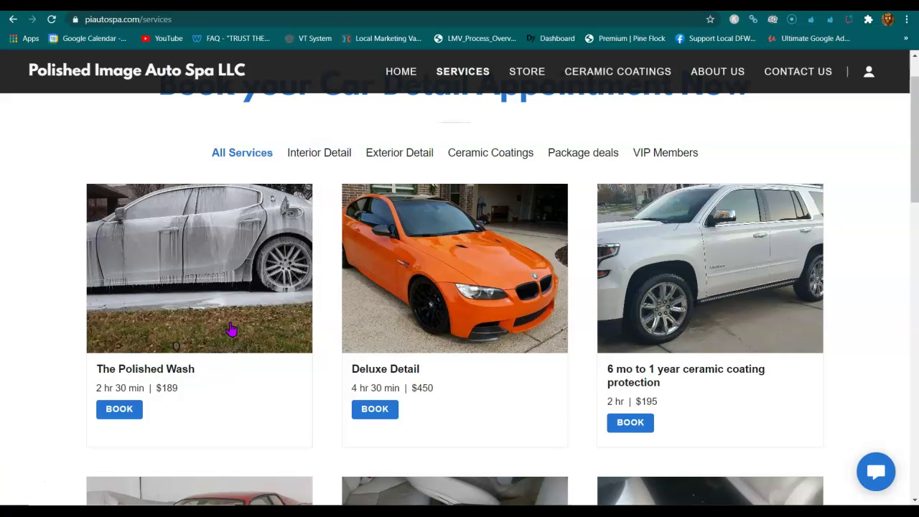
# Review the services and prices on Polished Image Auto Spa LLC's website, including the ceramic coating and interior detail offers.
pyautogui.scroll(1, 231, 329)
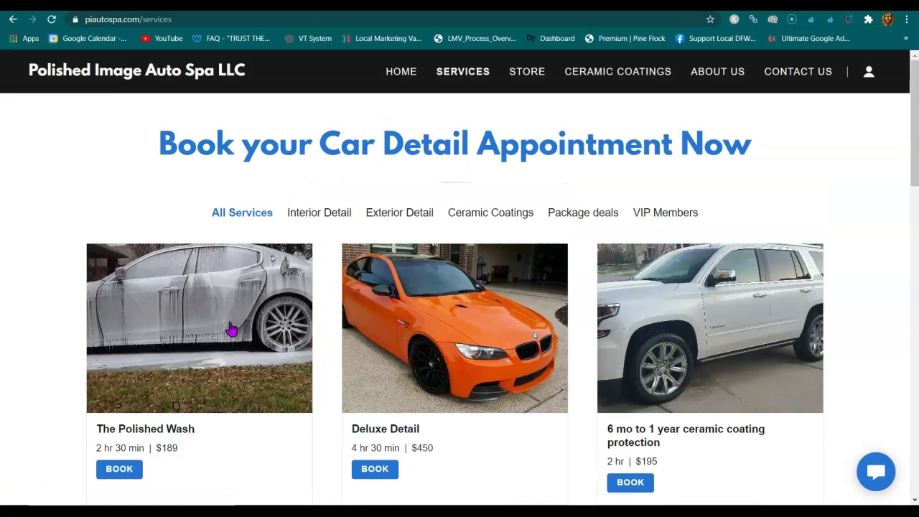
pyautogui.scroll(-1, 615, 395)
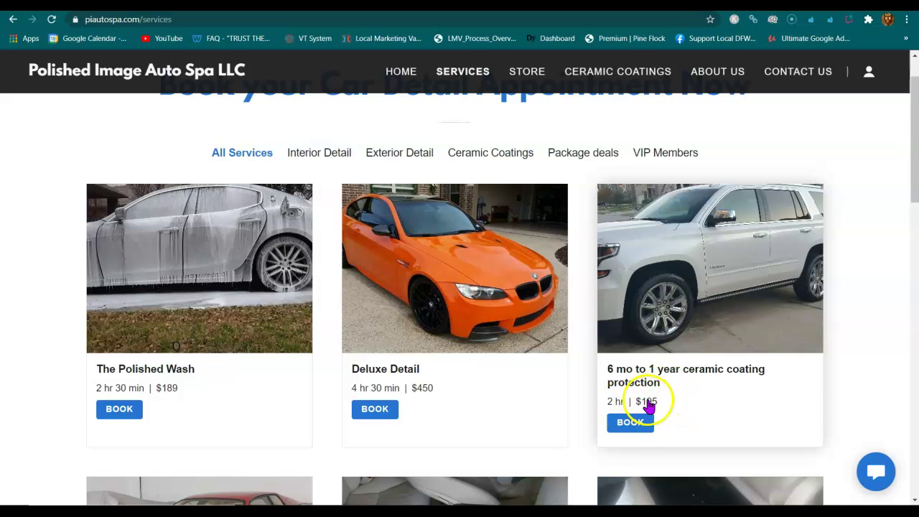
pyautogui.scroll(-5, 600, 379)
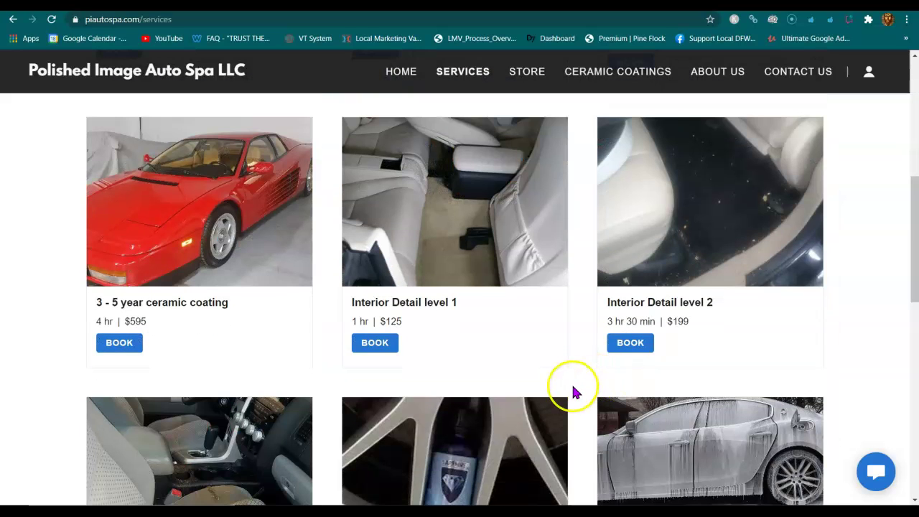
pyautogui.scroll(6, 573, 388)
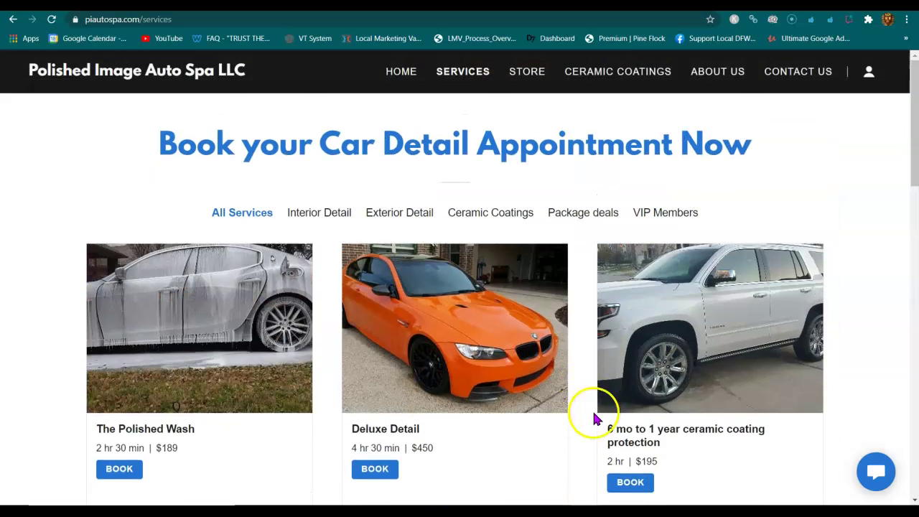
pyautogui.scroll(-1, 593, 417)
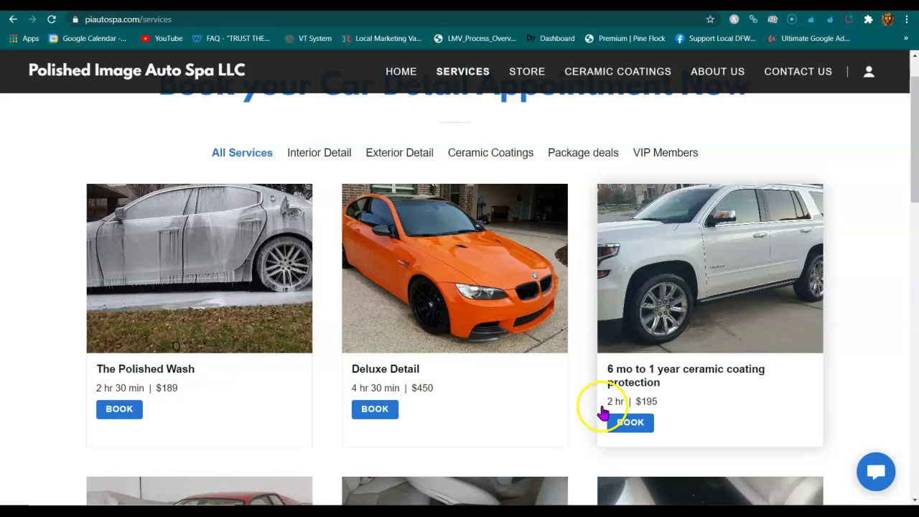
pyautogui.scroll(-2, 594, 418)
pyautogui.scroll(3, 591, 415)
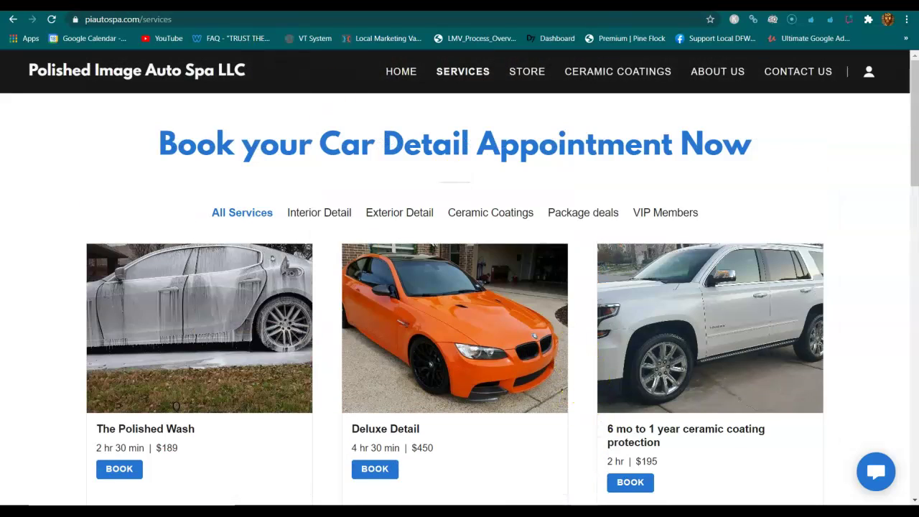
# Return to the heat map and examine the ranking points from the wider Lewisville Lake area down to Flower Mound and Carrollton.
pyautogui.hotkey('ctrl', 'Tab')
pyautogui.moveTo(678, 298); pyautogui.dragTo(657, 292)
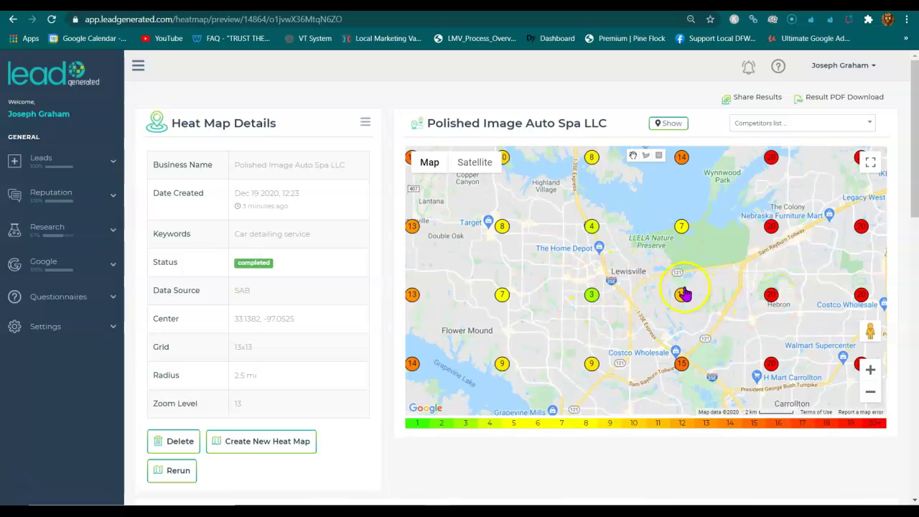
pyautogui.click(872, 394)
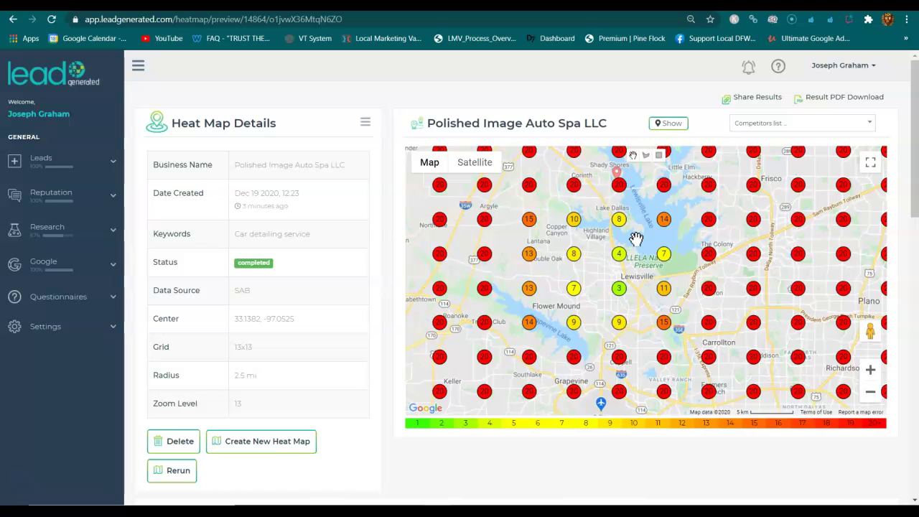
pyautogui.click(617, 267)
pyautogui.click(551, 291)
pyautogui.click(622, 307)
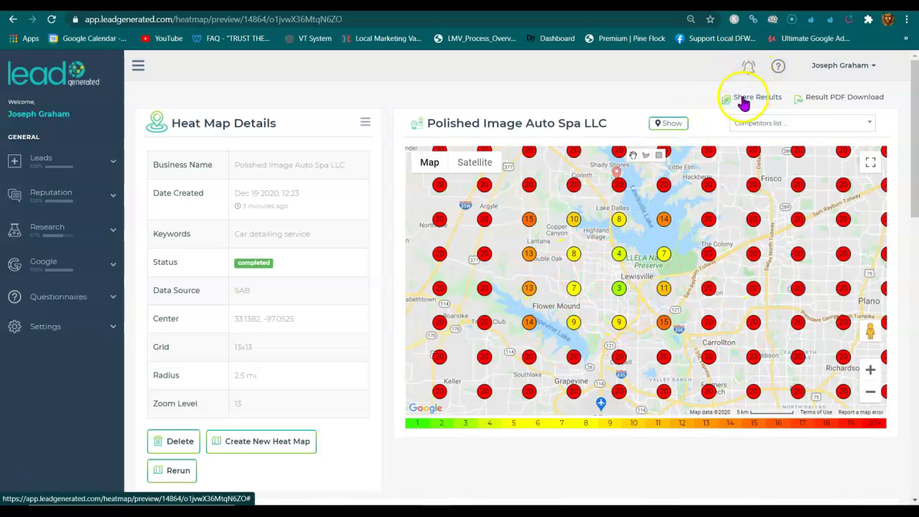
pyautogui.click(870, 370)
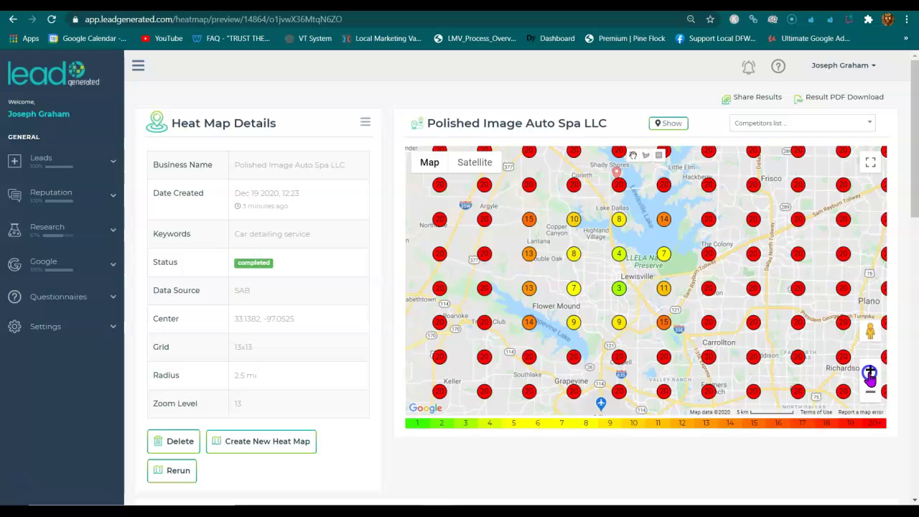
pyautogui.moveTo(635, 352); pyautogui.dragTo(670, 330)
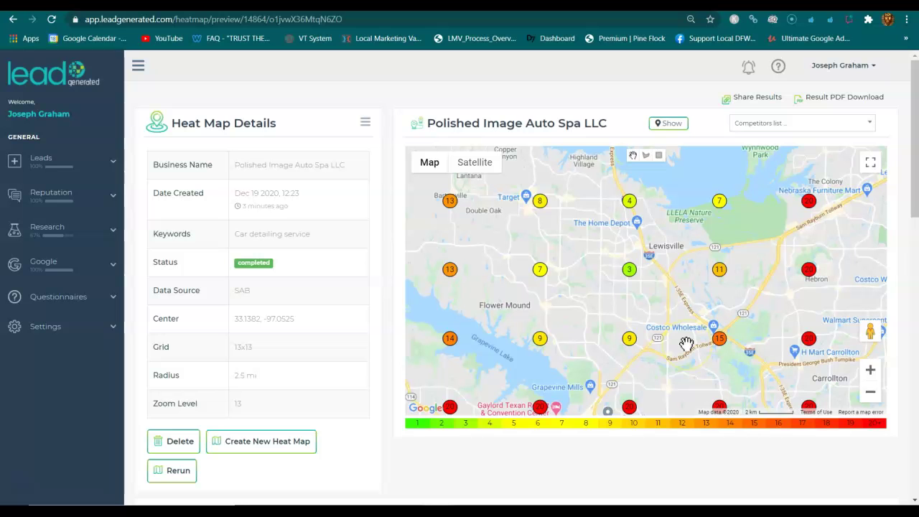
# Copy the share link for Polished Image Auto Spa LLC's heat map results and close the sharing dialog.
pyautogui.click(754, 100)
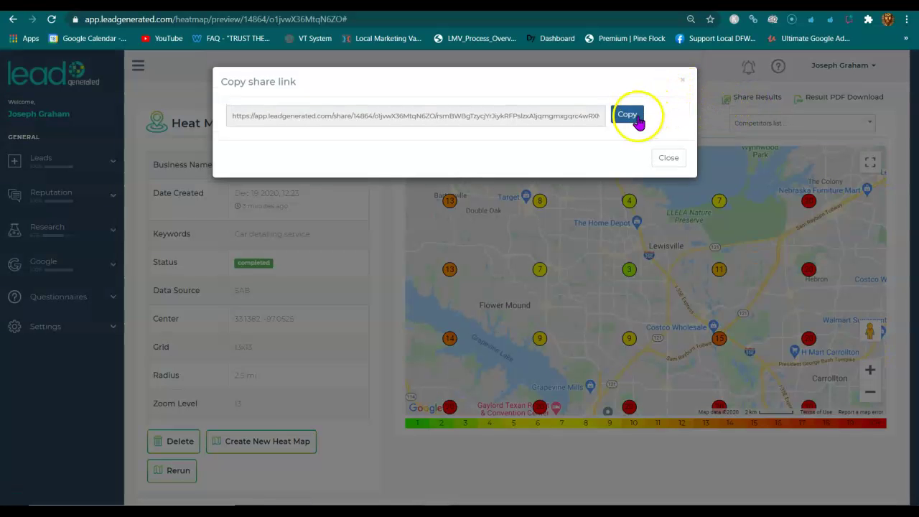
pyautogui.click(629, 115)
pyautogui.click(683, 81)
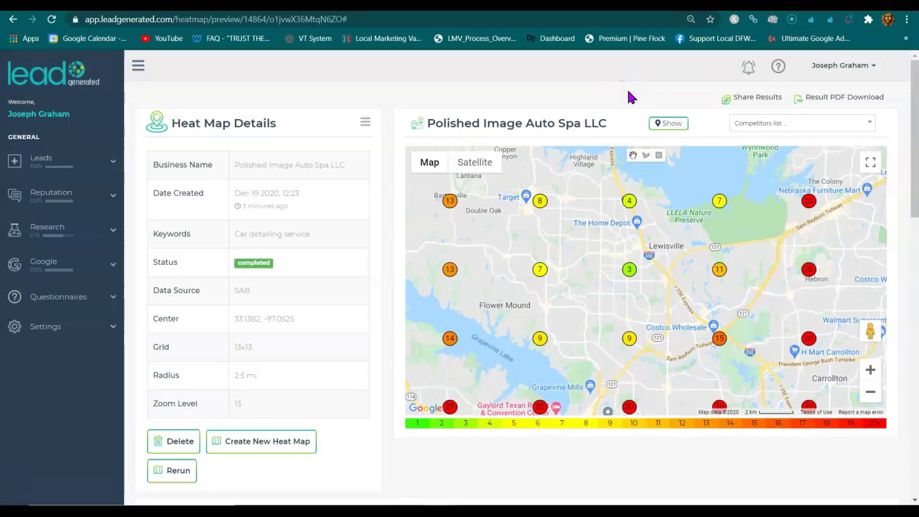
# Return to the Google results for car detailing in Denton County, Texas, and look through the full list of companies.
pyautogui.click(869, 394)
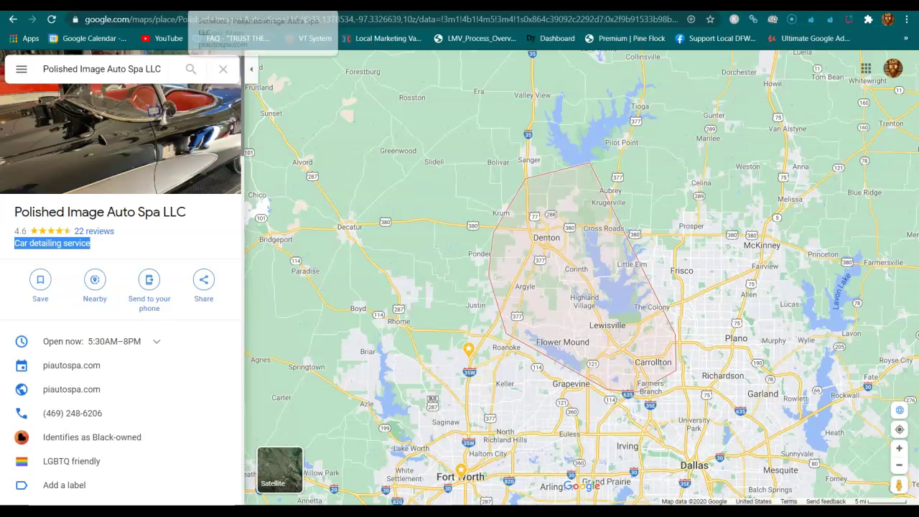
pyautogui.click(676, 4)
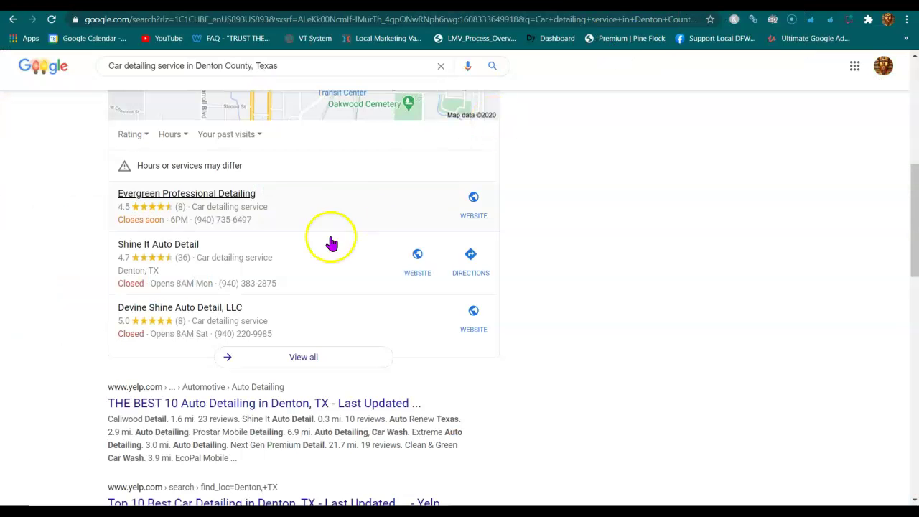
pyautogui.click(272, 363)
pyautogui.scroll(-9, 188, 300)
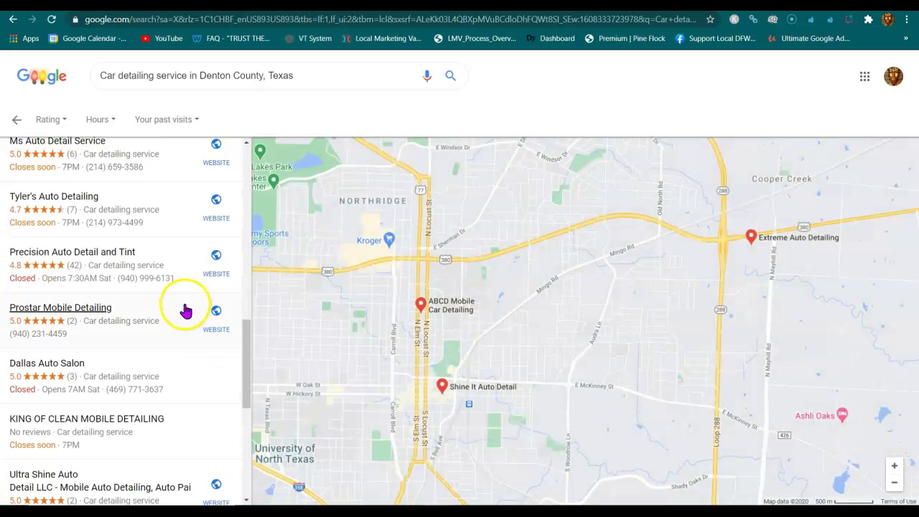
pyautogui.scroll(5, 197, 302)
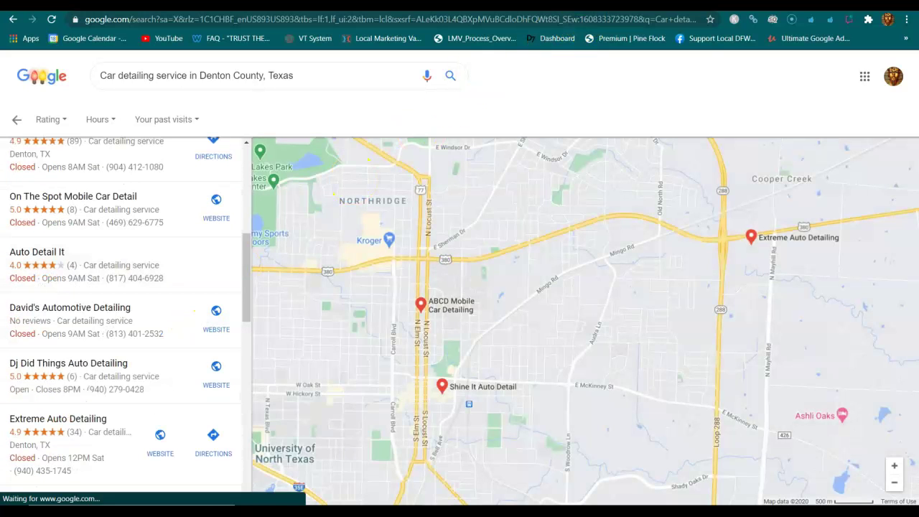
# Check the Blessed Touches Detailing listing and Polished Image's services page, and return to Google's top three car detailing results.
pyautogui.click(575, 3)
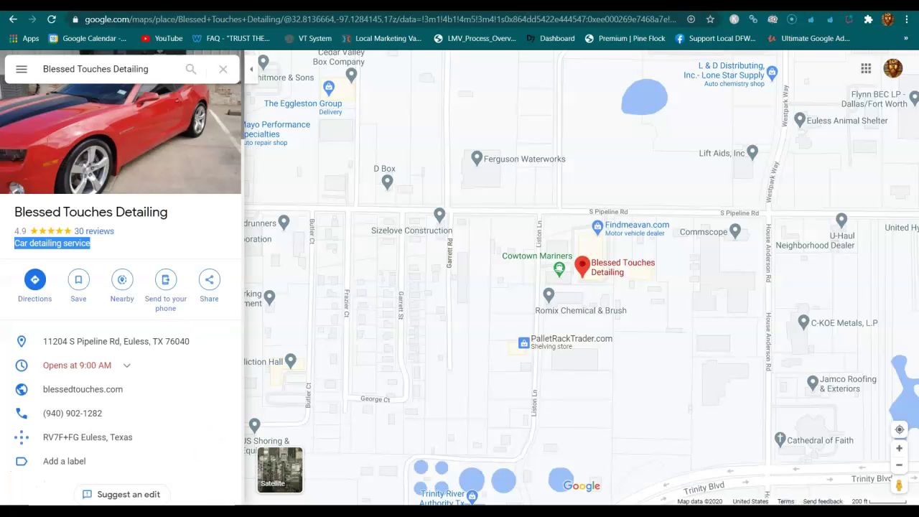
pyautogui.click(216, 4)
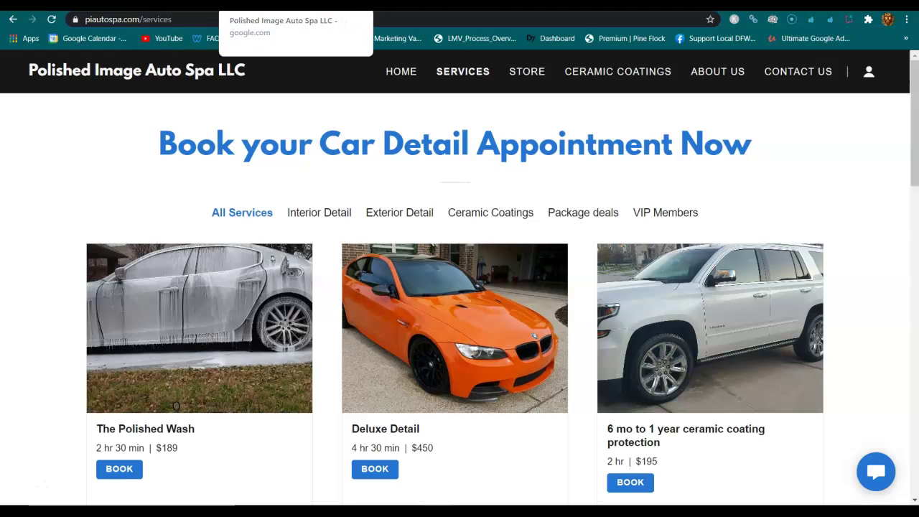
pyautogui.click(719, 4)
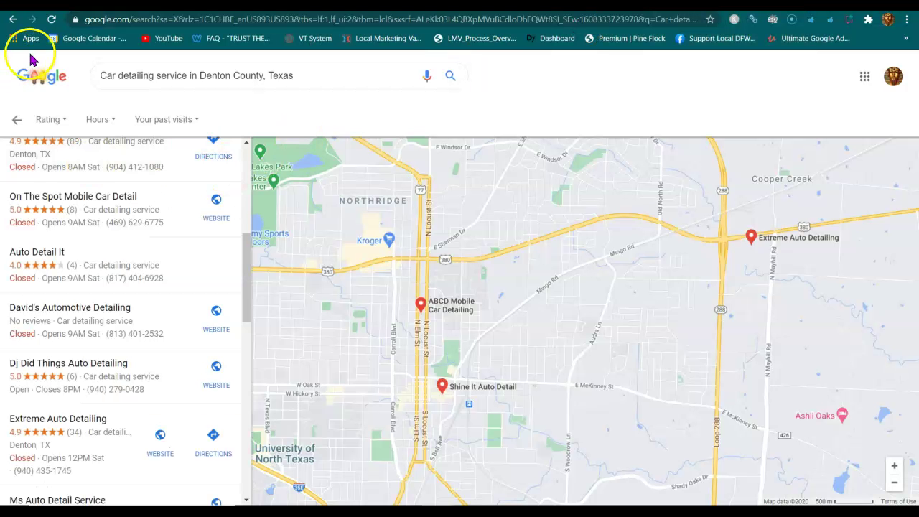
pyautogui.click(15, 118)
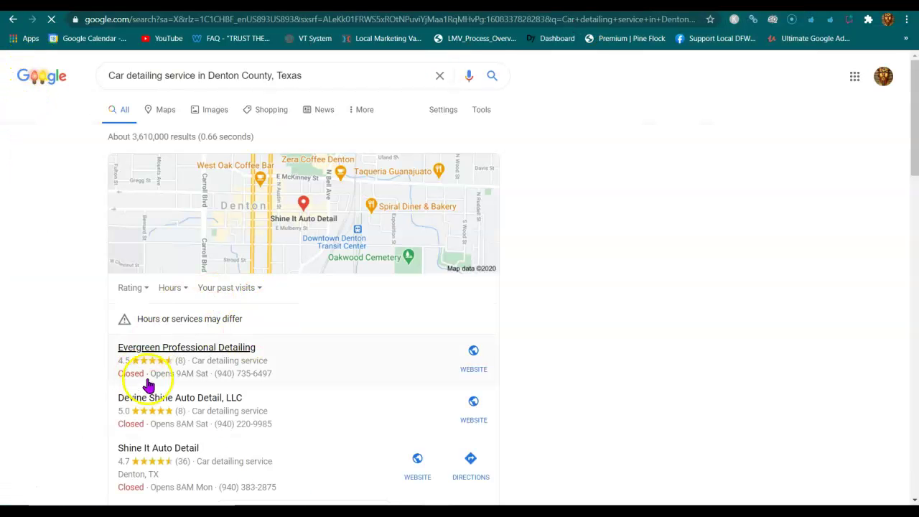
pyautogui.scroll(-1, 180, 363)
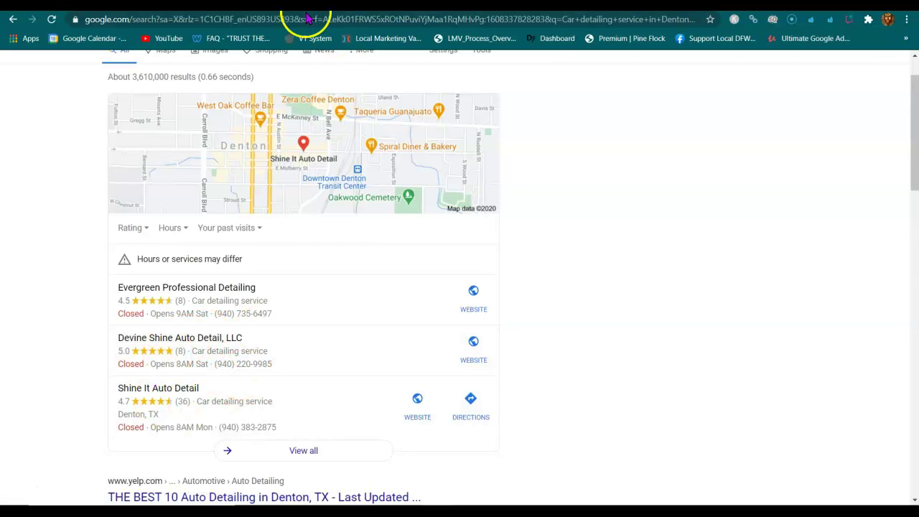
# Return to the heat map and examine the ranking points around Lewisville, Grapevine and Flower Mound, including the rank 7 point.
pyautogui.hotkey('ctrl', 'Tab')
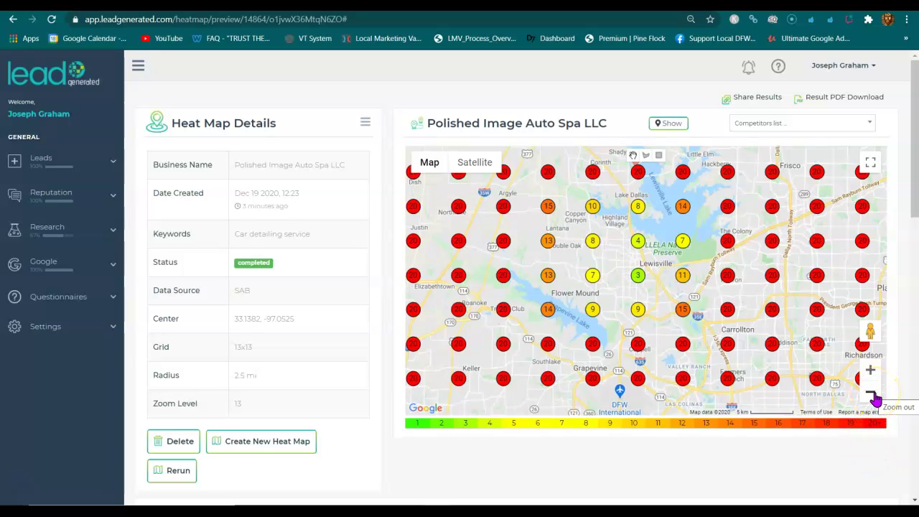
pyautogui.click(870, 371)
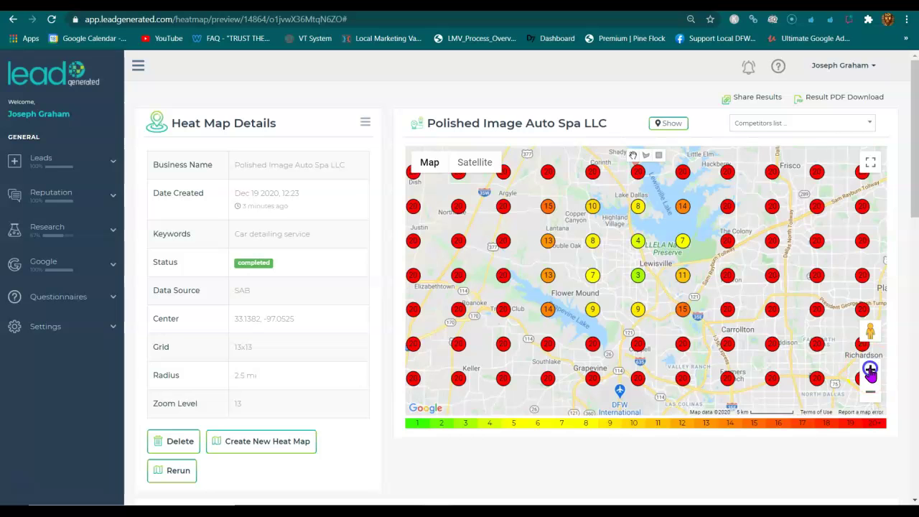
pyautogui.click(871, 370)
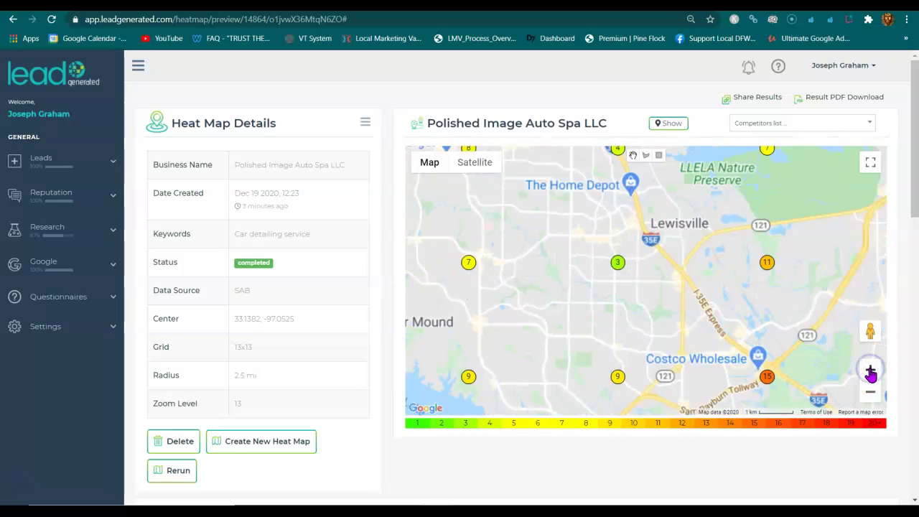
pyautogui.moveTo(616, 386); pyautogui.dragTo(760, 250)
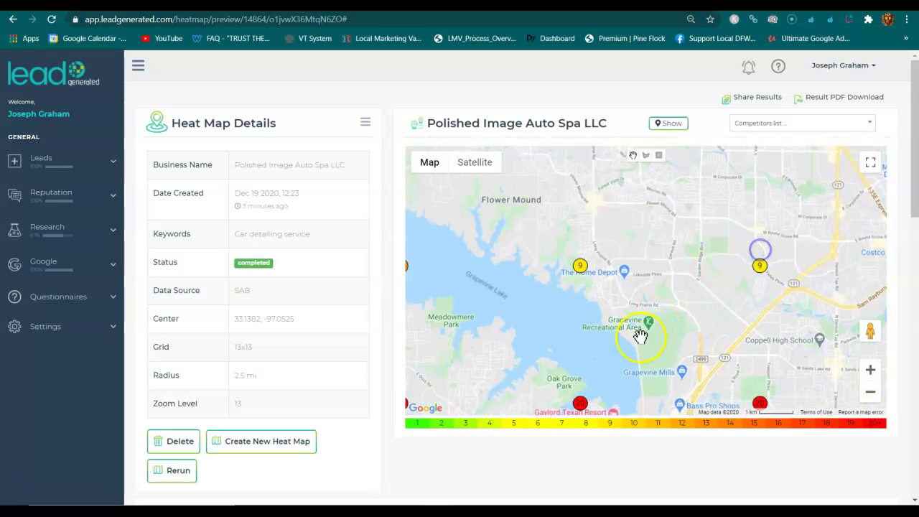
pyautogui.moveTo(635, 285)
pyautogui.mouseDown()
pyautogui.moveTo(731, 240)
pyautogui.moveTo(747, 205)
pyautogui.moveTo(689, 208)
pyautogui.moveTo(660, 334)
pyautogui.moveTo(617, 410)
pyautogui.mouseUp()
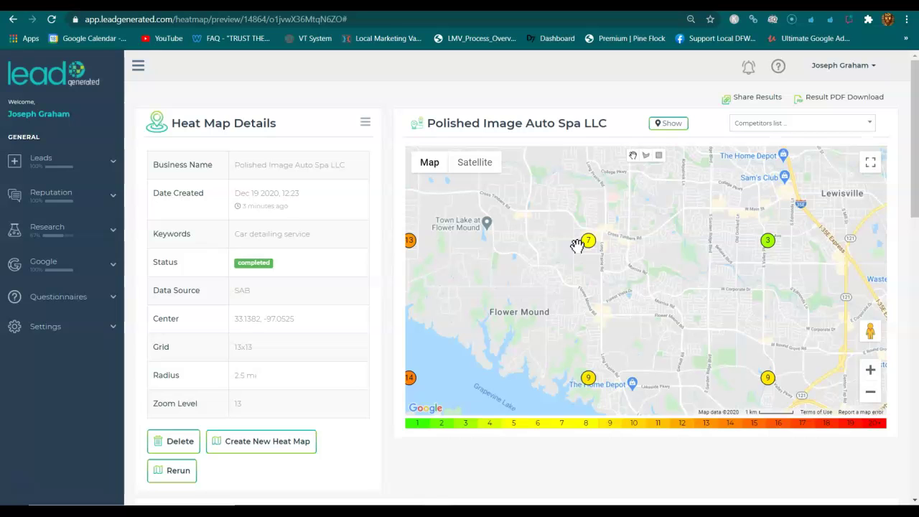
pyautogui.click(588, 244)
pyautogui.click(563, 267)
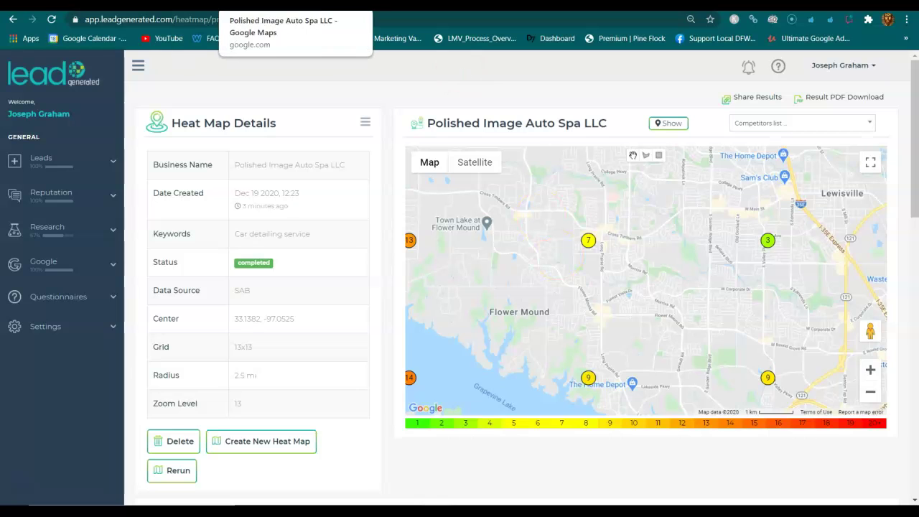
# Open Polished Image Auto Spa LLC's Google Maps listing and examine its category, details and review summary.
pyautogui.click(216, 4)
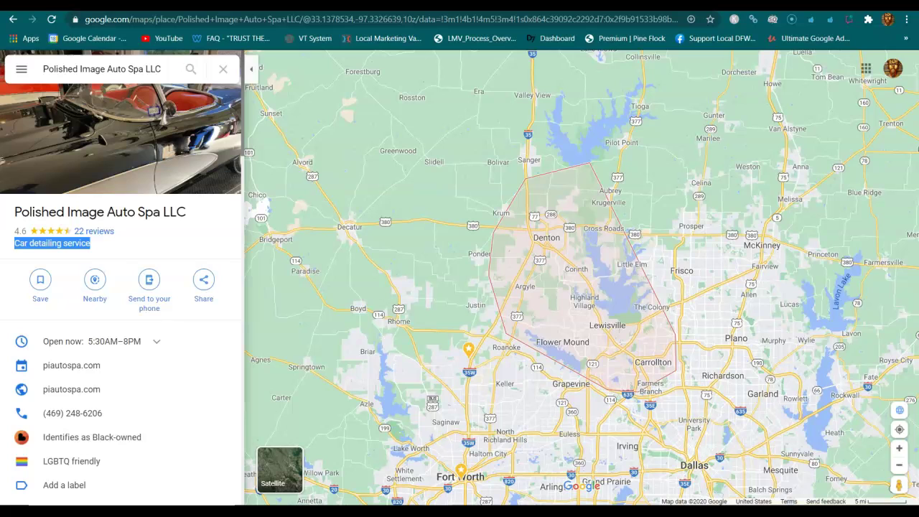
pyautogui.click(116, 249)
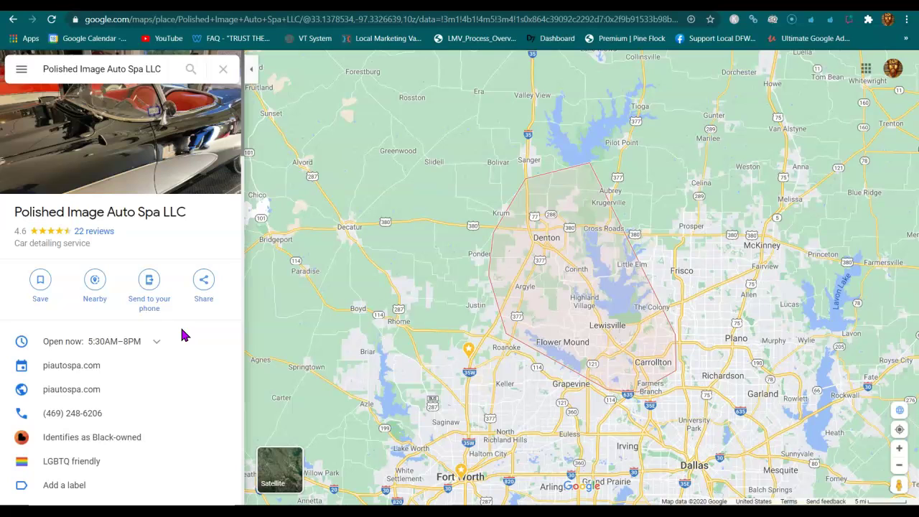
pyautogui.click(131, 321)
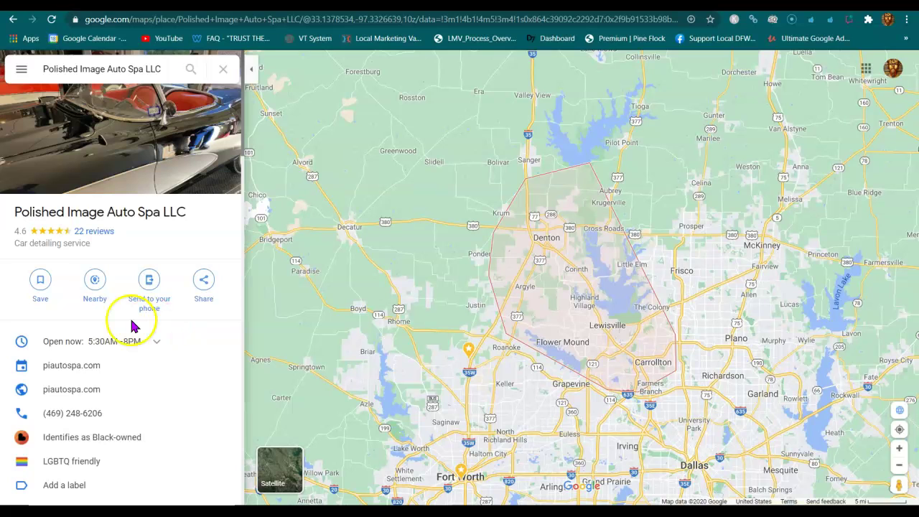
pyautogui.scroll(-8, 131, 327)
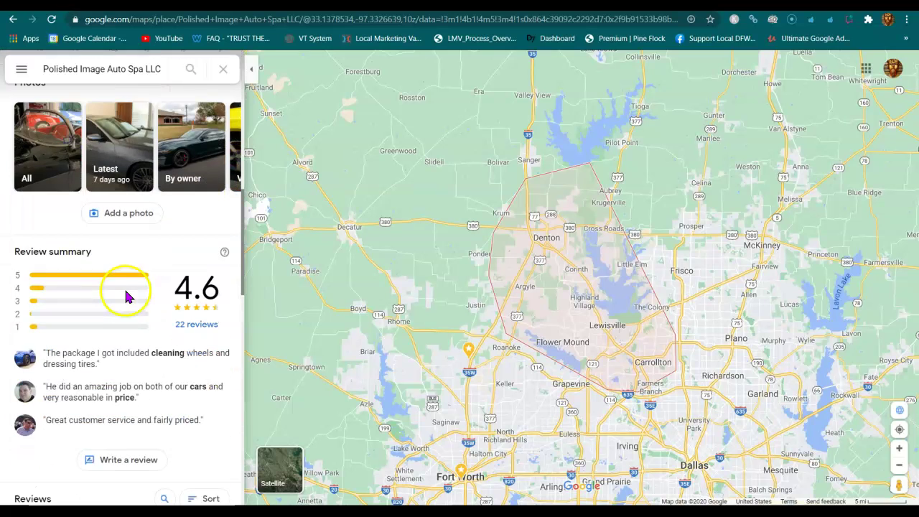
pyautogui.scroll(-2, 126, 297)
# Start a review of Polished Image Auto Spa LLC and rate the business five stars.
pyautogui.click(108, 342)
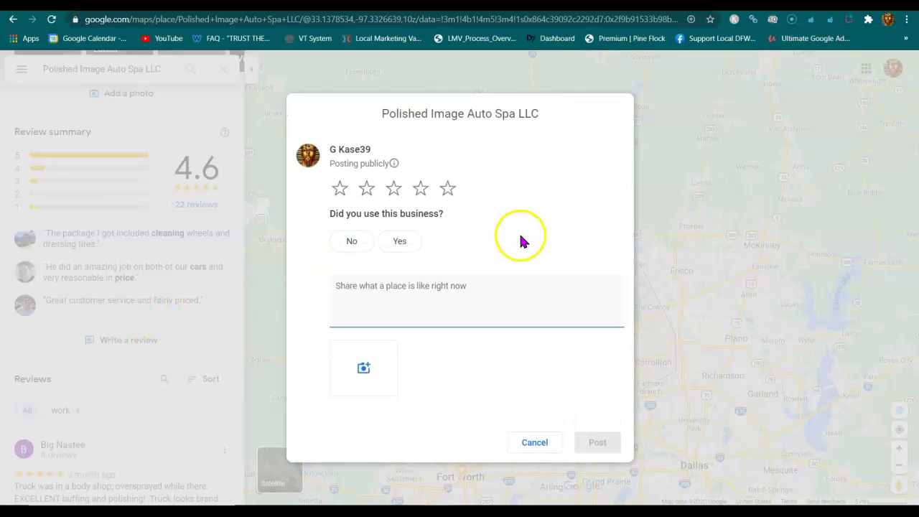
pyautogui.click(448, 156)
pyautogui.click(404, 307)
# Write the review text "From Flower mound, TX we want to thank you for a great detail. highly recommended.".
pyautogui.write('Hey')
pyautogui.press('BackSpace')
pyautogui.press('BackSpace')
pyautogui.press('BackSpace')
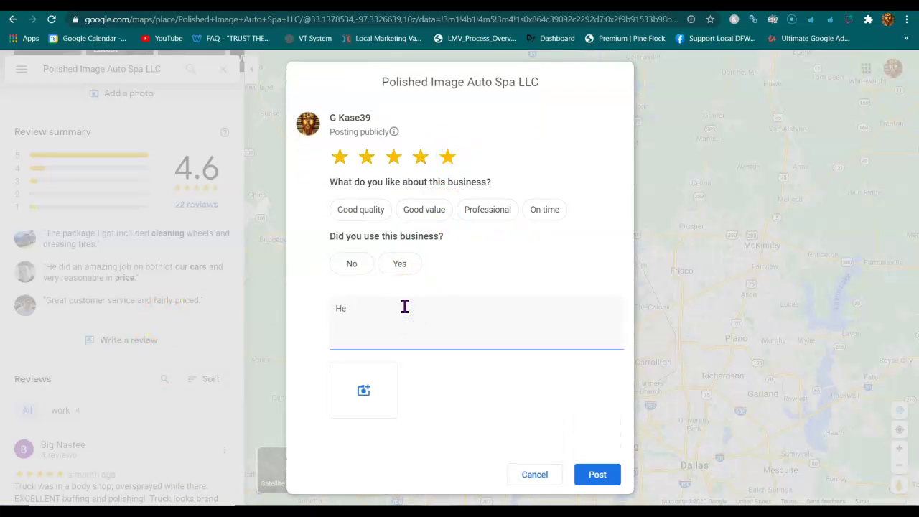
pyautogui.write('From Flowermound , TX we want to thank you f')
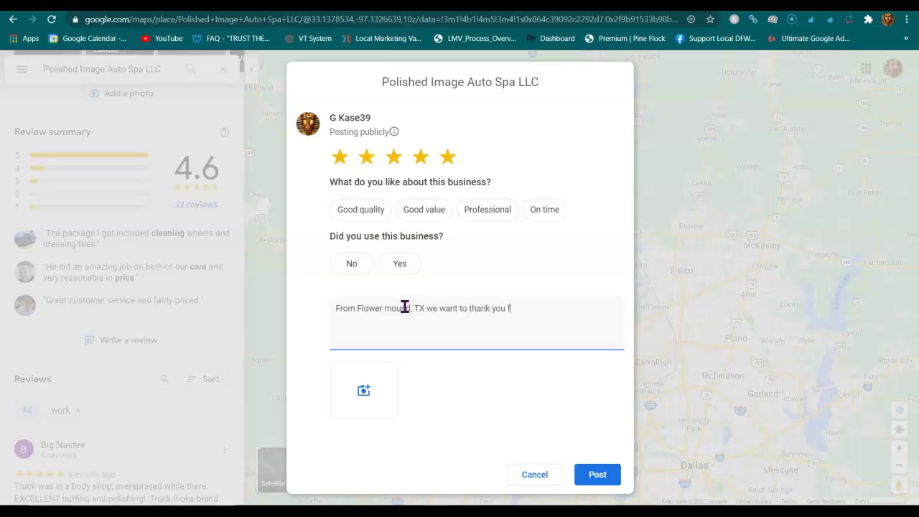
pyautogui.write('or a great detail. highly recoomended')
pyautogui.rightClick(360, 326)
pyautogui.click(377, 333)
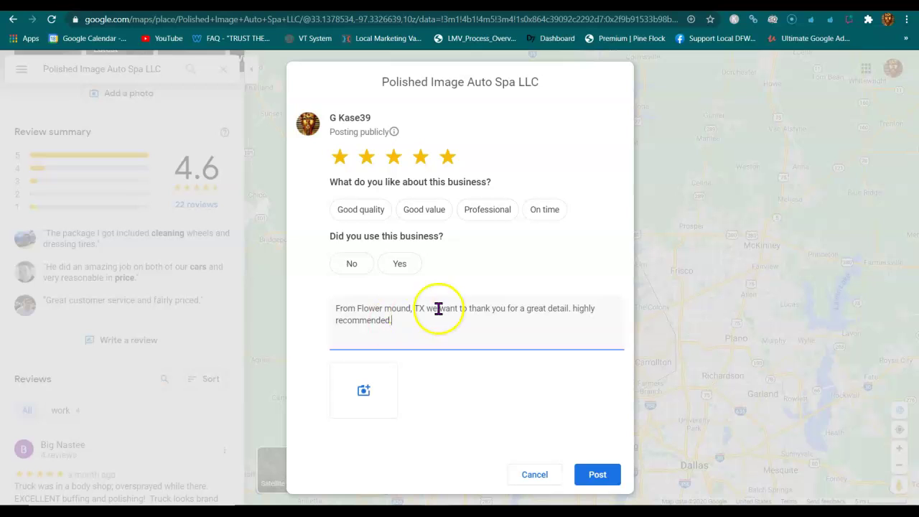
# Check the "Flower mound, TX" mention in the review text, post the review and dismiss the thank-you dialog.
pyautogui.click(358, 310)
pyautogui.moveTo(357, 309); pyautogui.dragTo(423, 306)
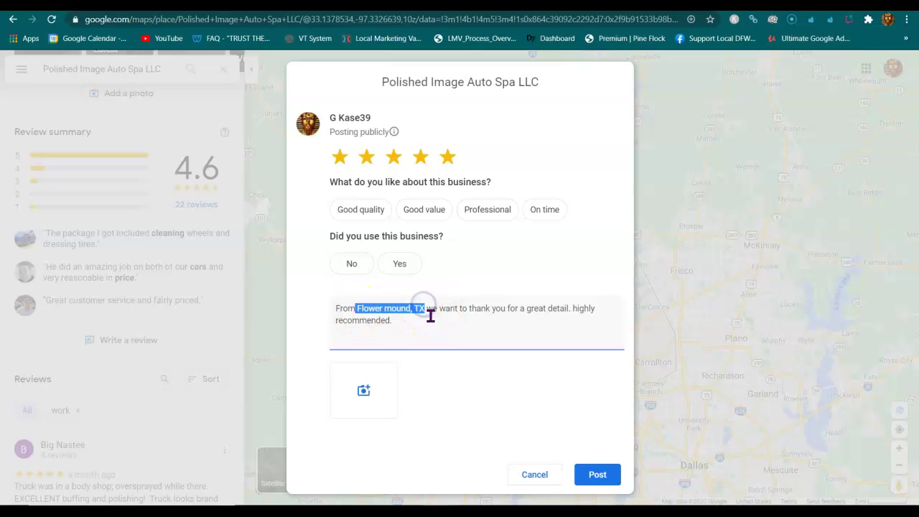
pyautogui.click(431, 311)
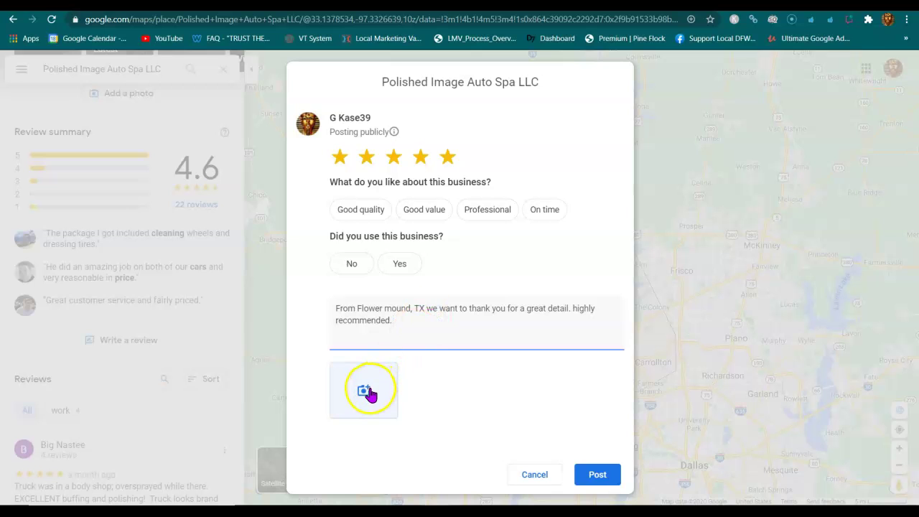
pyautogui.click(603, 475)
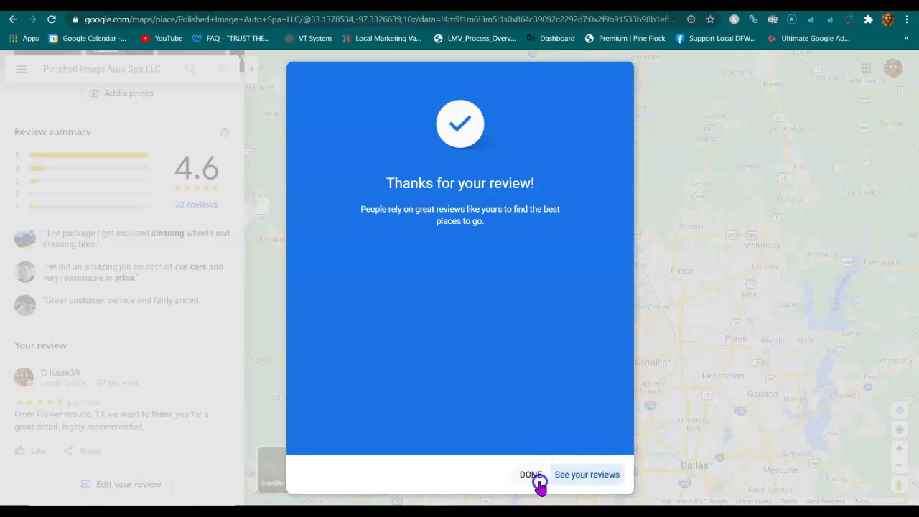
pyautogui.click(535, 477)
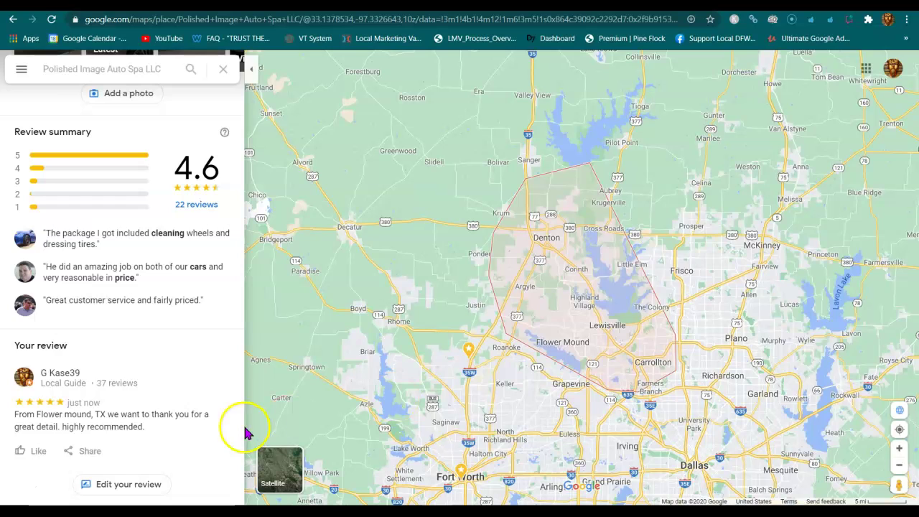
# Examine the posted review alongside the other reviews, photos, popular times and contact details in the business listing.
pyautogui.scroll(-3, 154, 410)
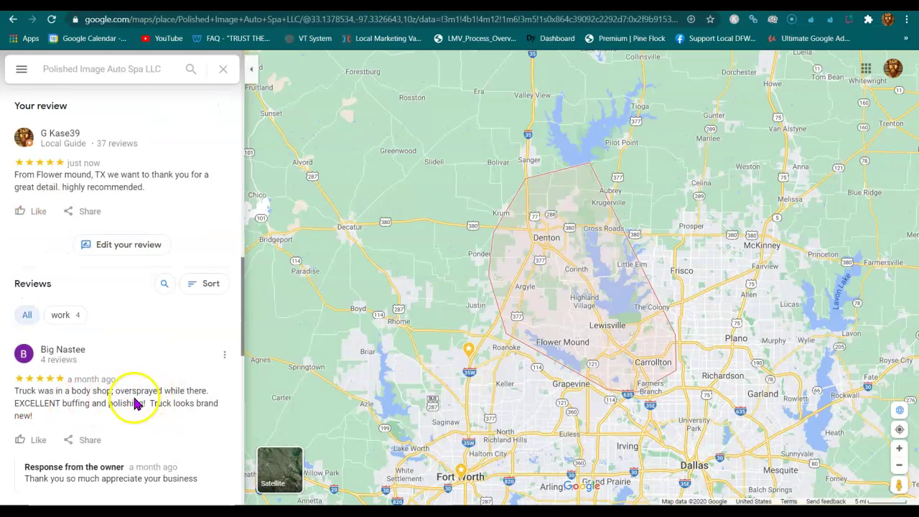
pyautogui.scroll(1, 131, 404)
pyautogui.scroll(3, 110, 271)
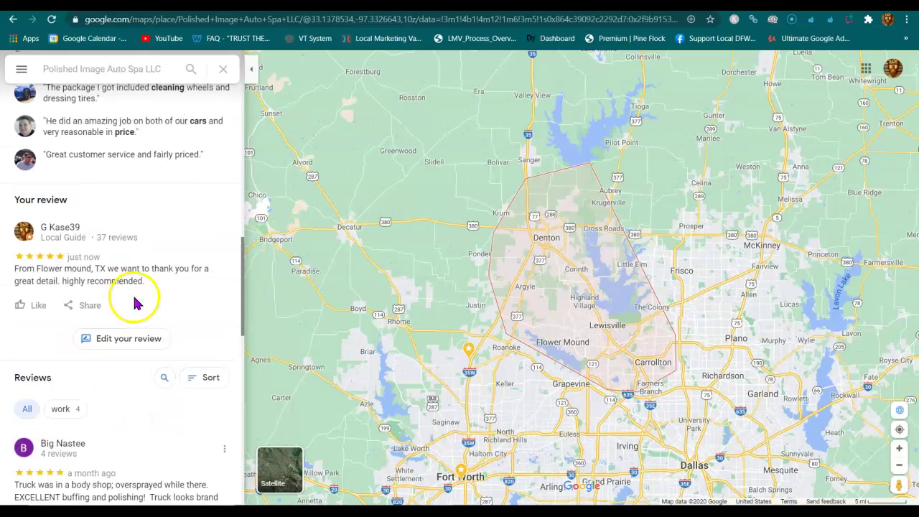
pyautogui.scroll(7, 74, 370)
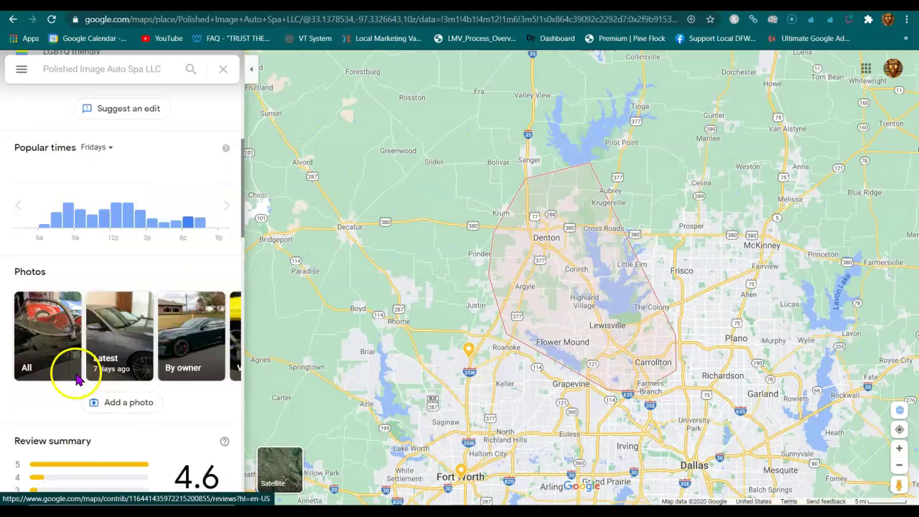
pyautogui.scroll(4, 77, 207)
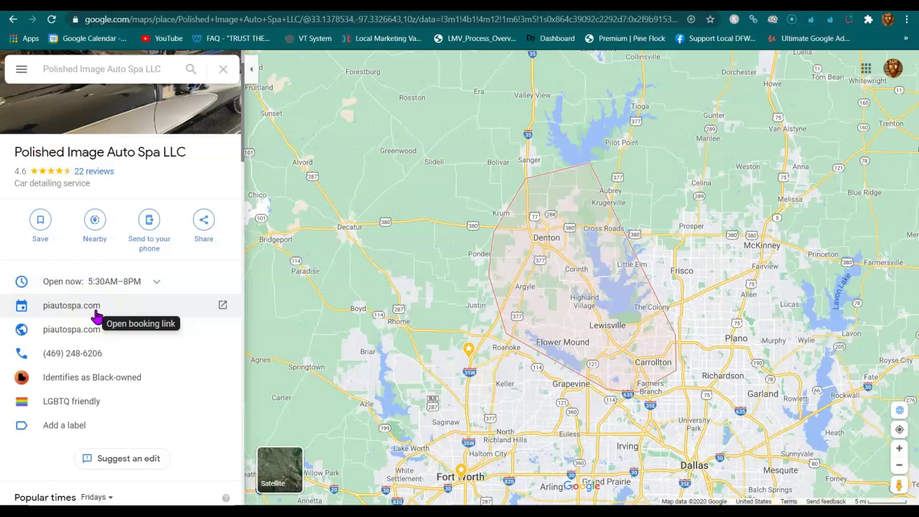
pyautogui.scroll(-7, 97, 316)
pyautogui.scroll(-5, 96, 319)
pyautogui.click(86, 366)
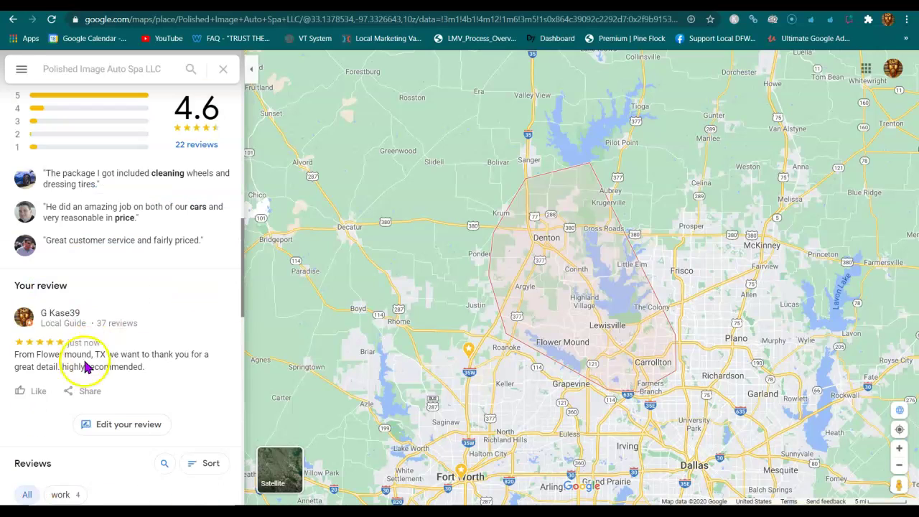
pyautogui.click(400, 273)
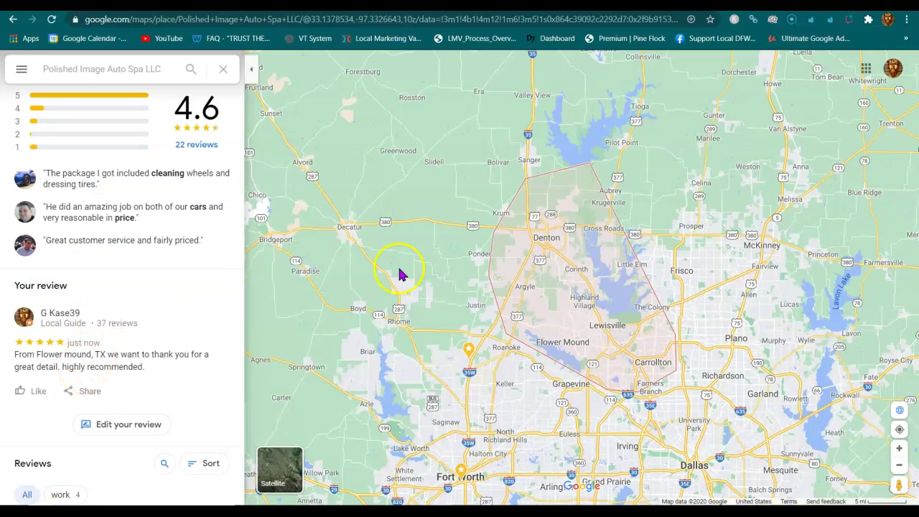
# Examine the business's service area around Flower Mound and return to the overview details of its listing.
pyautogui.click(598, 329)
pyautogui.click(189, 312)
pyautogui.scroll(5, 189, 312)
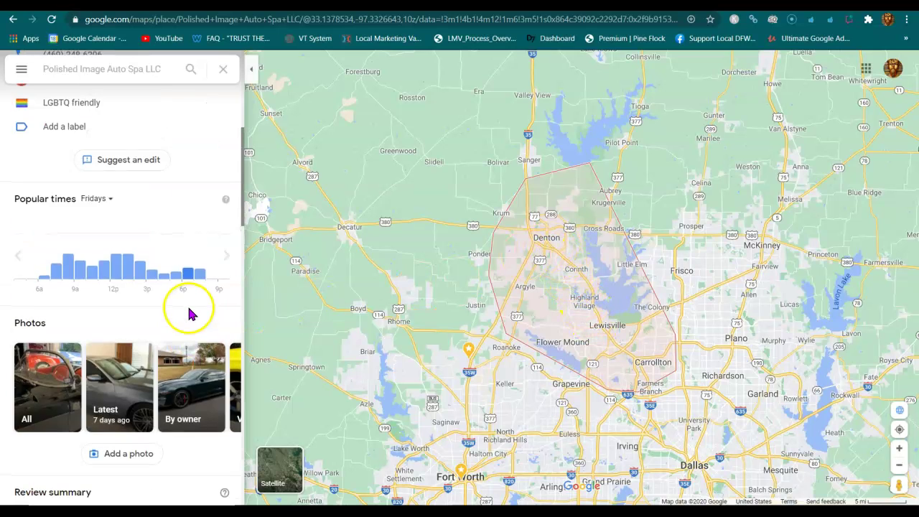
pyautogui.scroll(5, 189, 312)
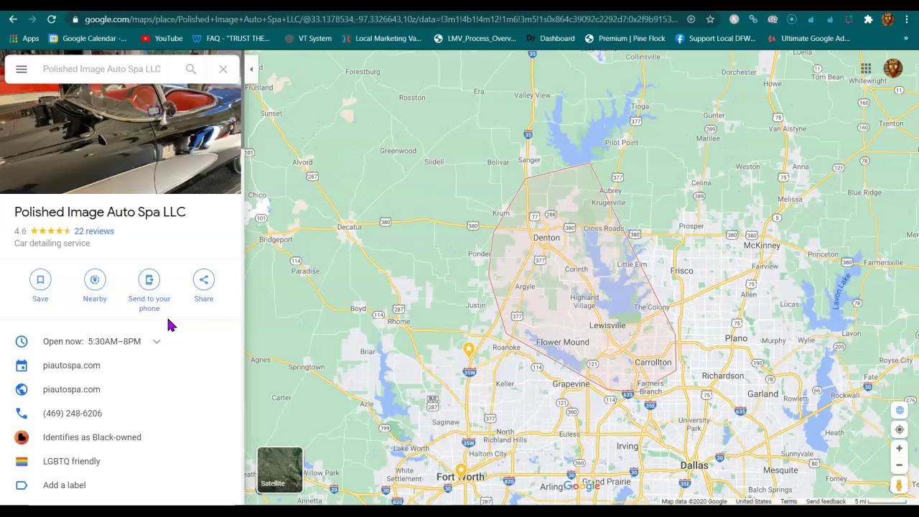
# Switch back to the Lead Generated heat map for Polished Image Auto Spa LLC and examine its rankings around Flower Mound and Lewisville.
pyautogui.hotkey('alt', 'Left')
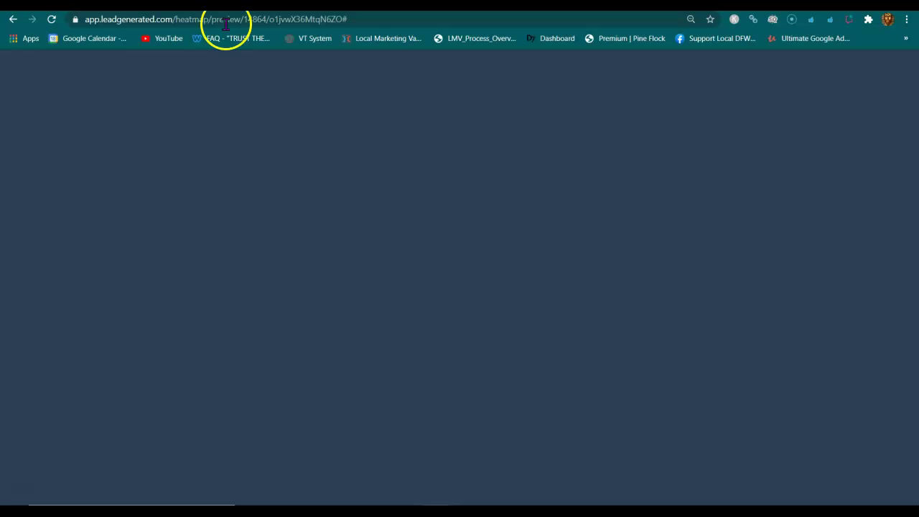
pyautogui.click(871, 392)
pyautogui.click(871, 393)
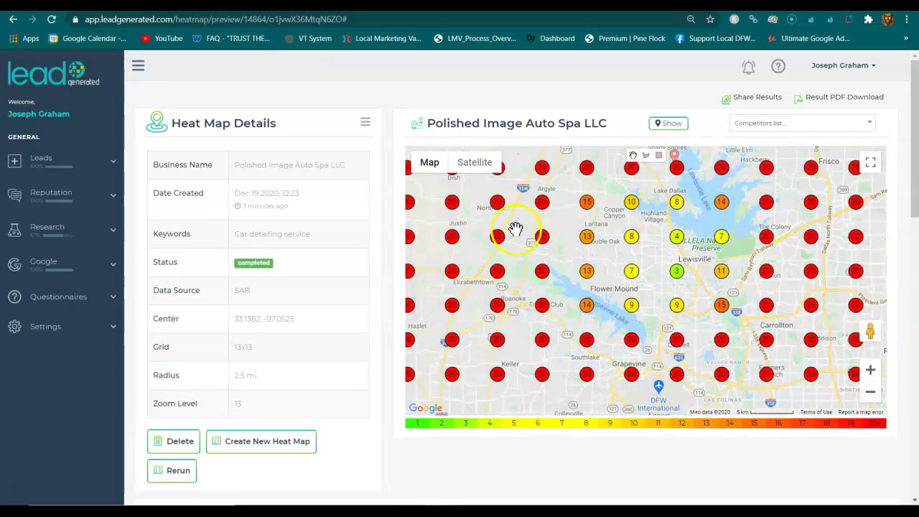
pyautogui.click(747, 296)
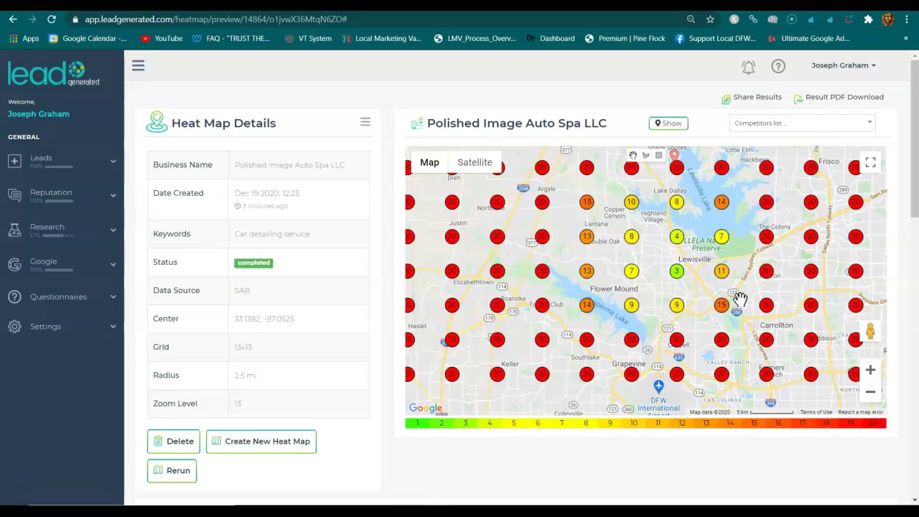
pyautogui.moveTo(709, 296); pyautogui.dragTo(688, 317)
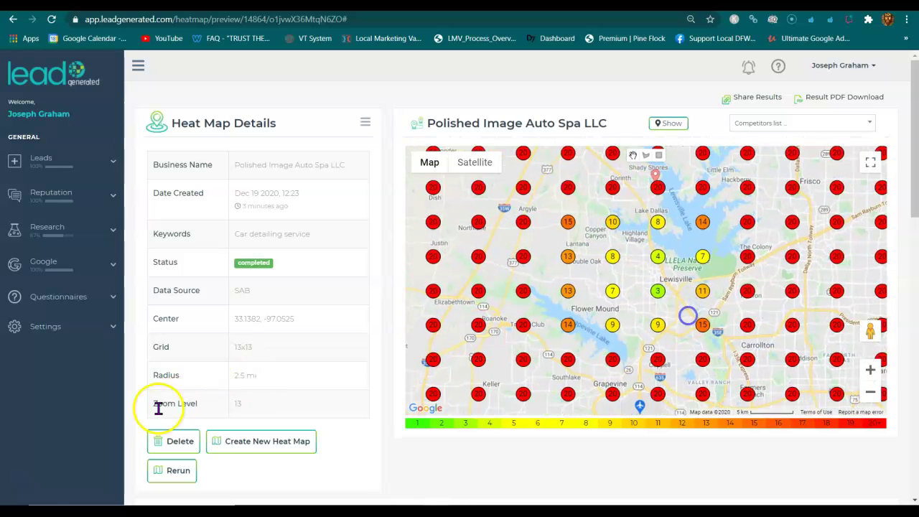